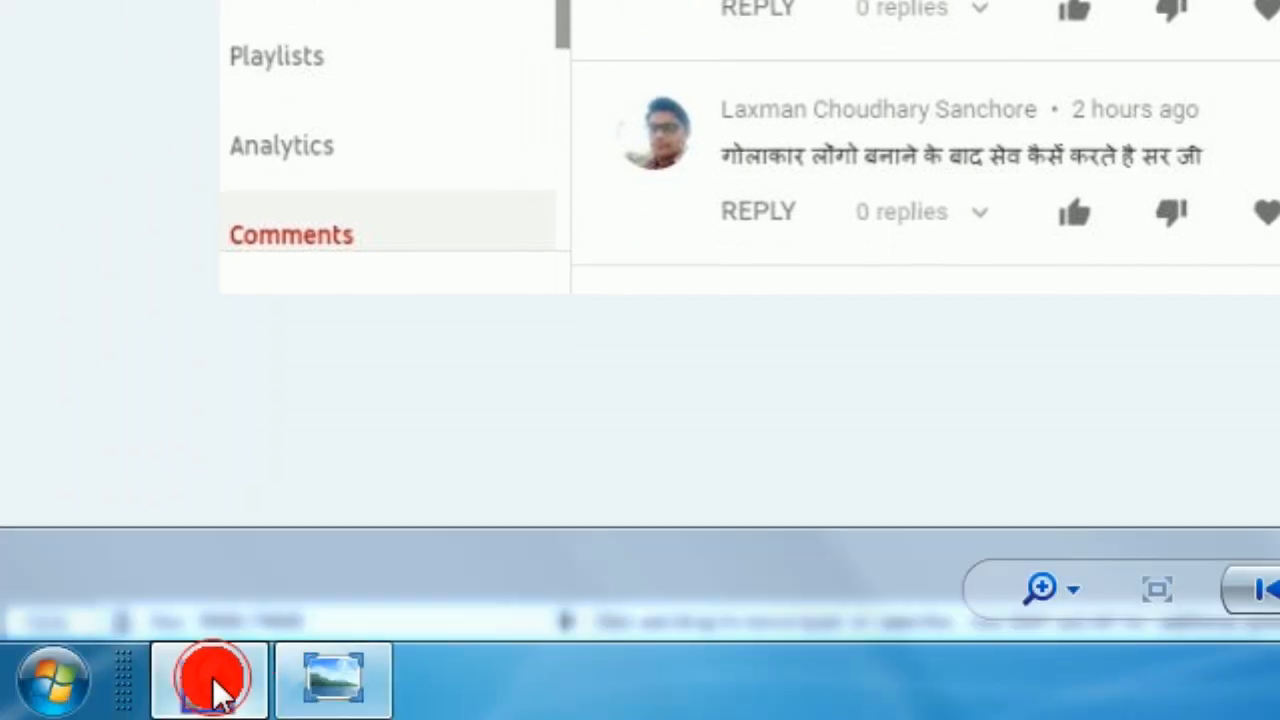
Switch to Photoshop and start saving the logo document, choosing the "save file" folder as its location.
{"action": "left_click", "coordinate": [214, 686]}
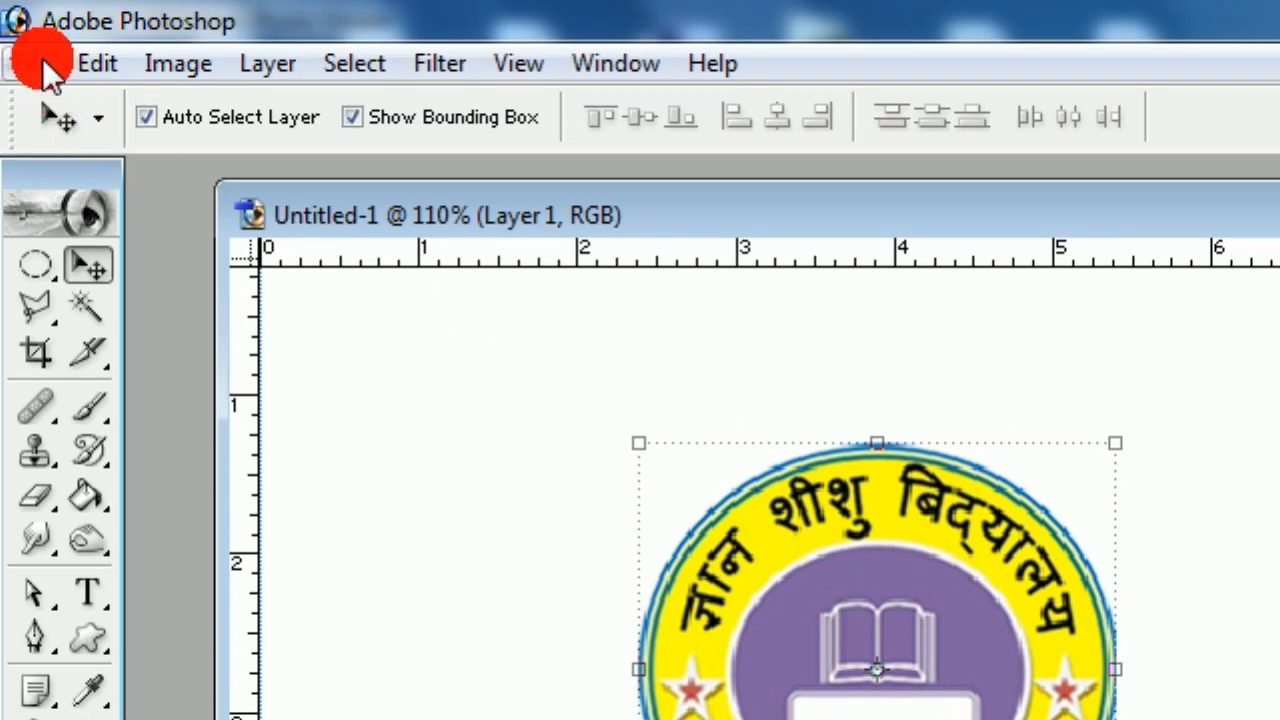
{"action": "left_click", "coordinate": [32, 67]}
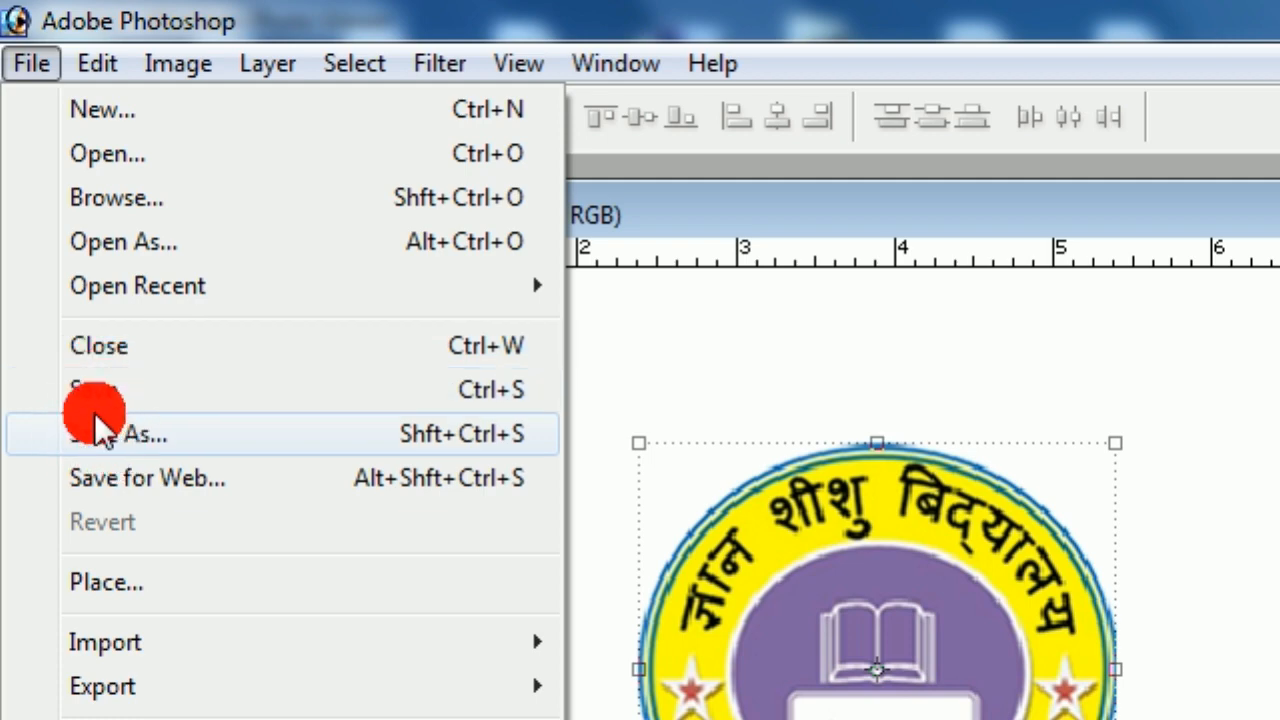
{"action": "left_click", "coordinate": [167, 398]}
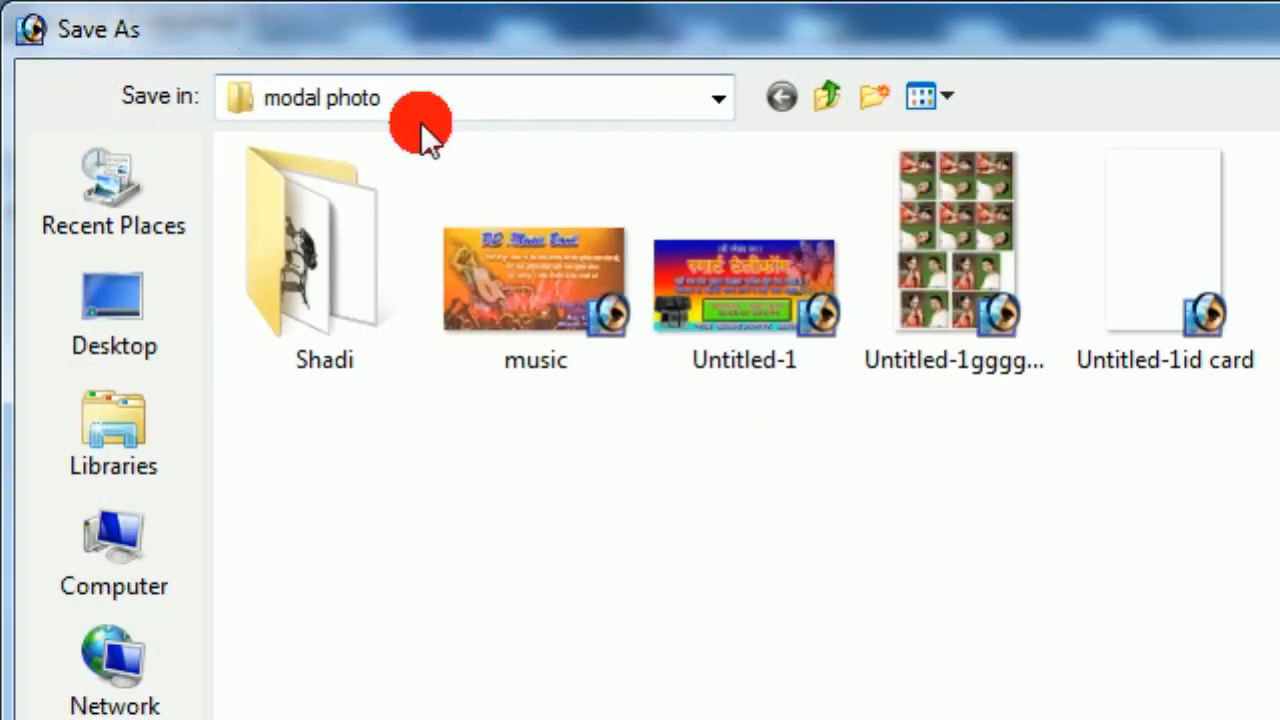
{"action": "left_click", "coordinate": [720, 103]}
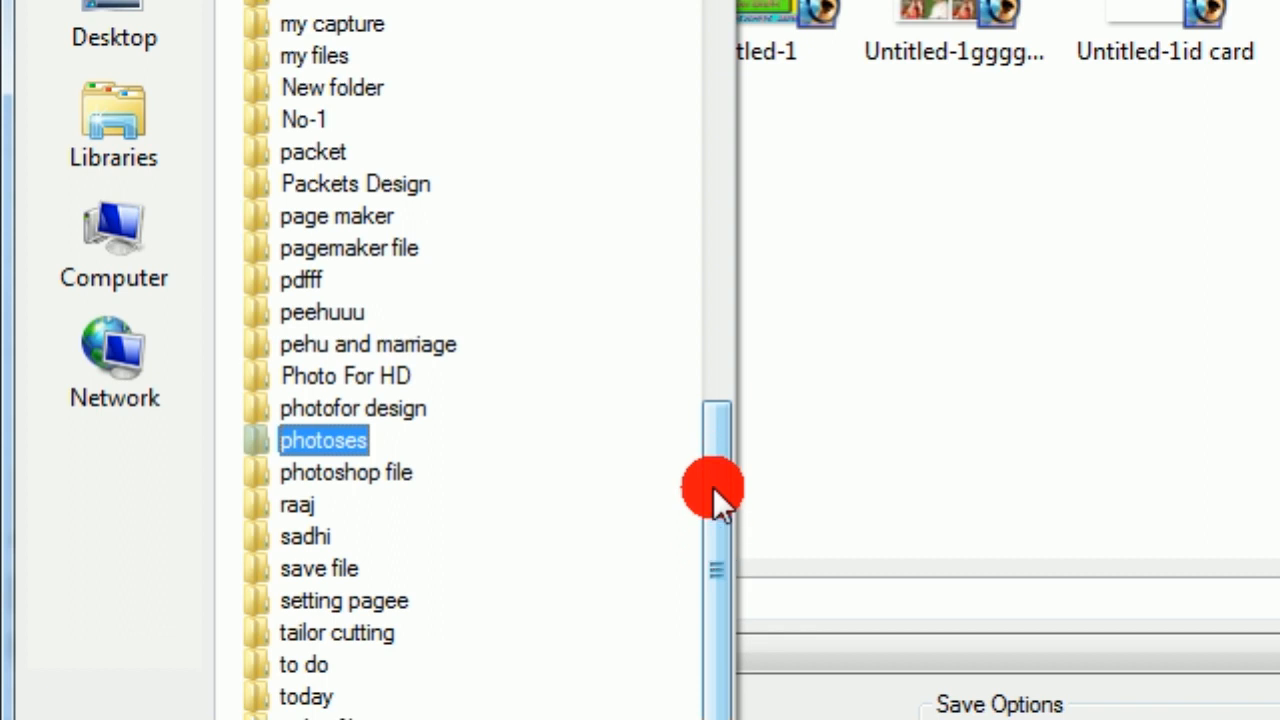
{"action": "left_click", "coordinate": [713, 487]}
{"action": "left_click", "coordinate": [372, 566]}
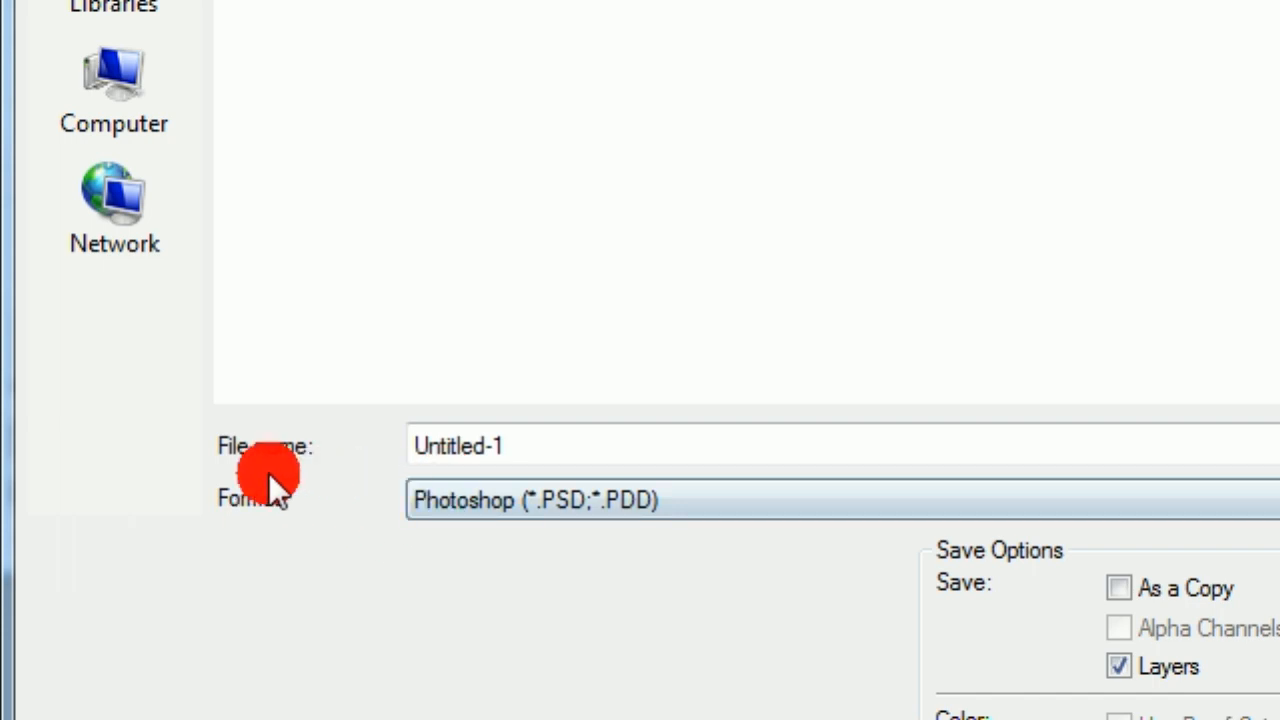
Save the logo document under the name "first file" in Photoshop (*.PSD;*.PDD) format with layers kept.
{"action": "double_click", "coordinate": [537, 446]}
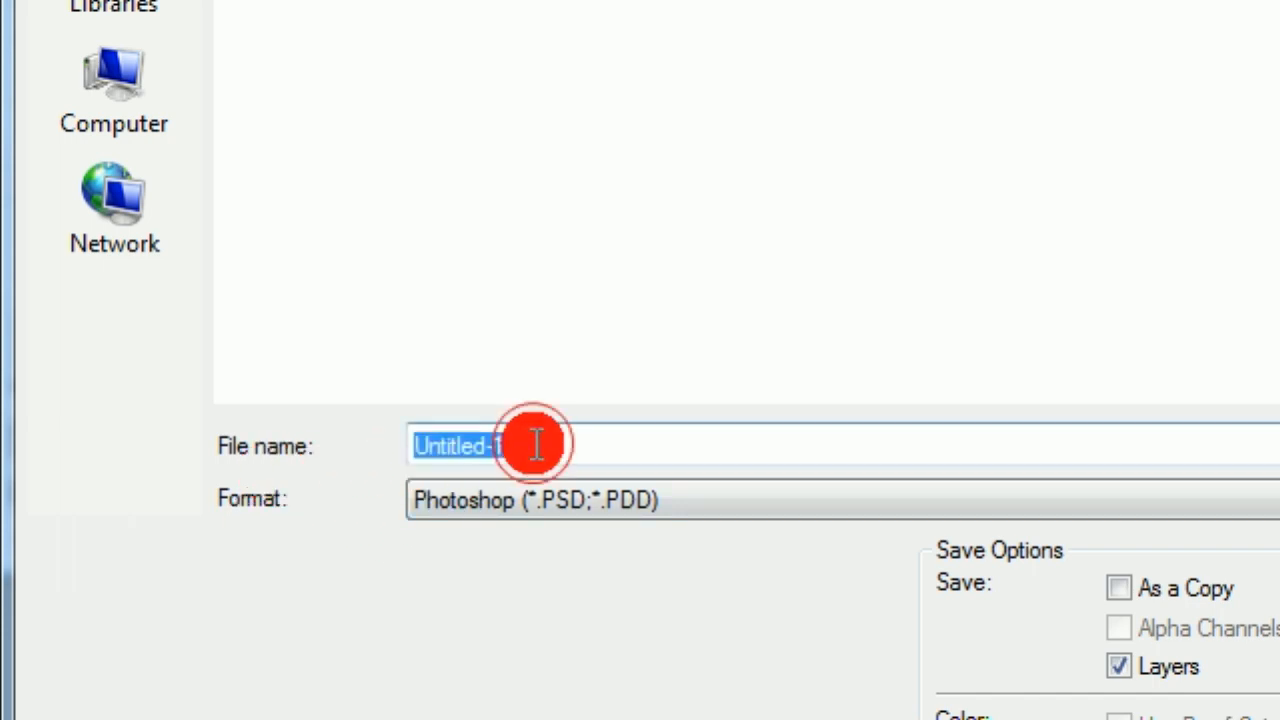
{"action": "left_click", "coordinate": [545, 449]}
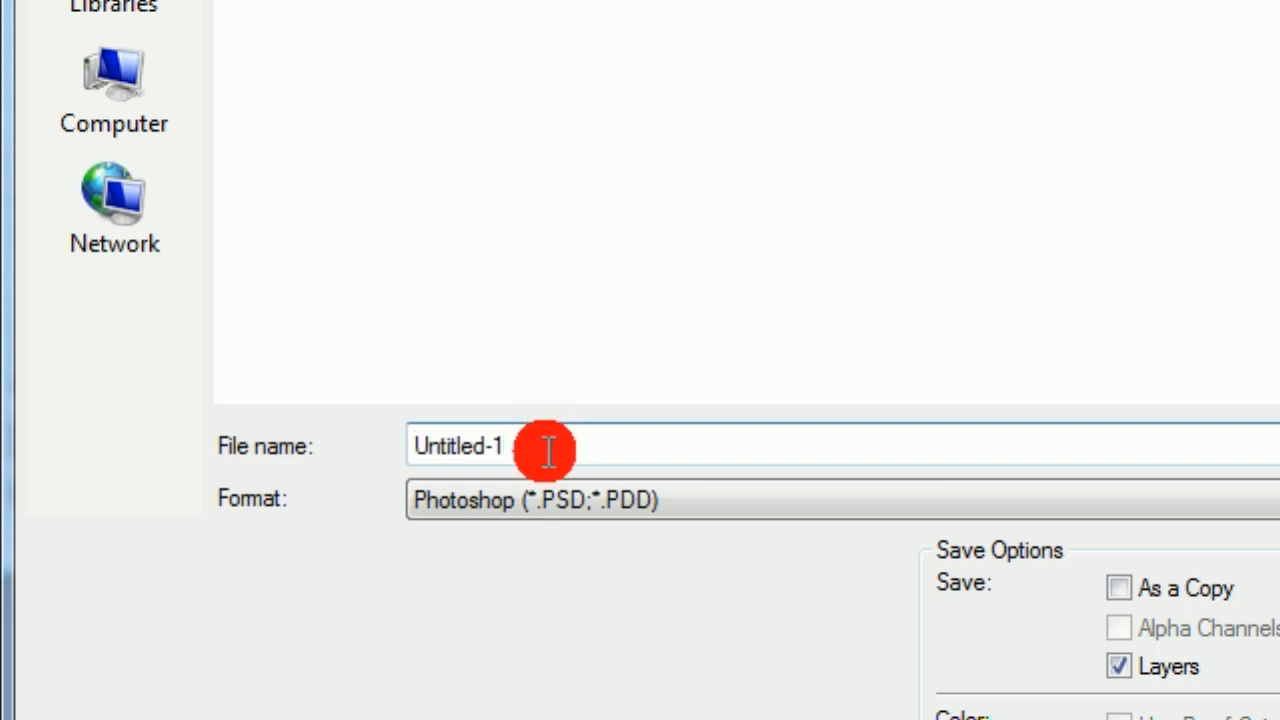
{"action": "double_click", "coordinate": [548, 450]}
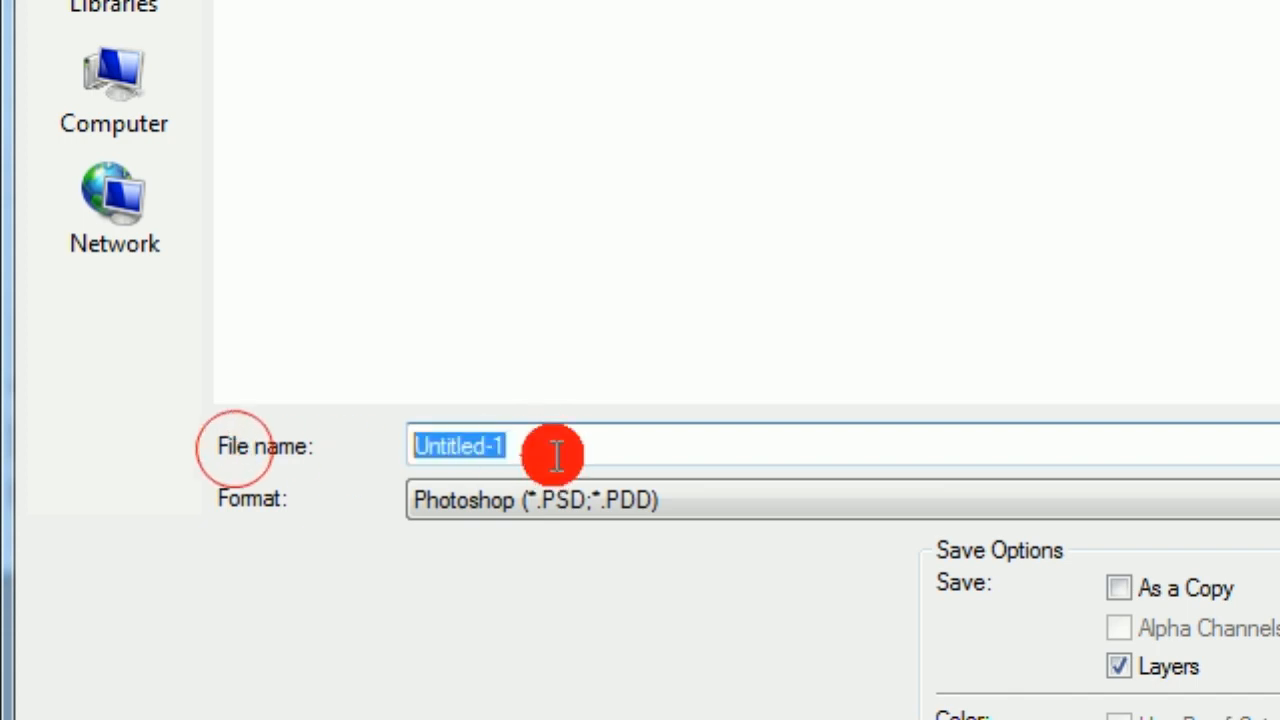
{"action": "key", "text": "BackSpace"}
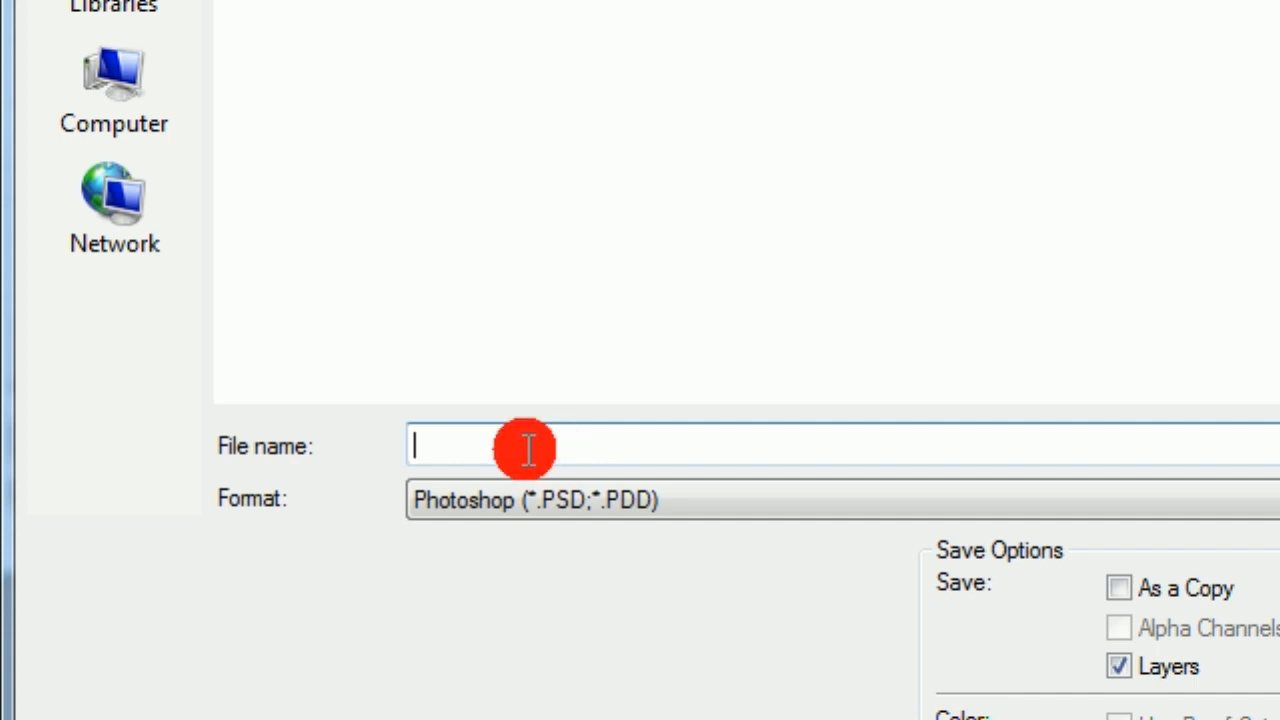
{"action": "type", "text": "first file"}
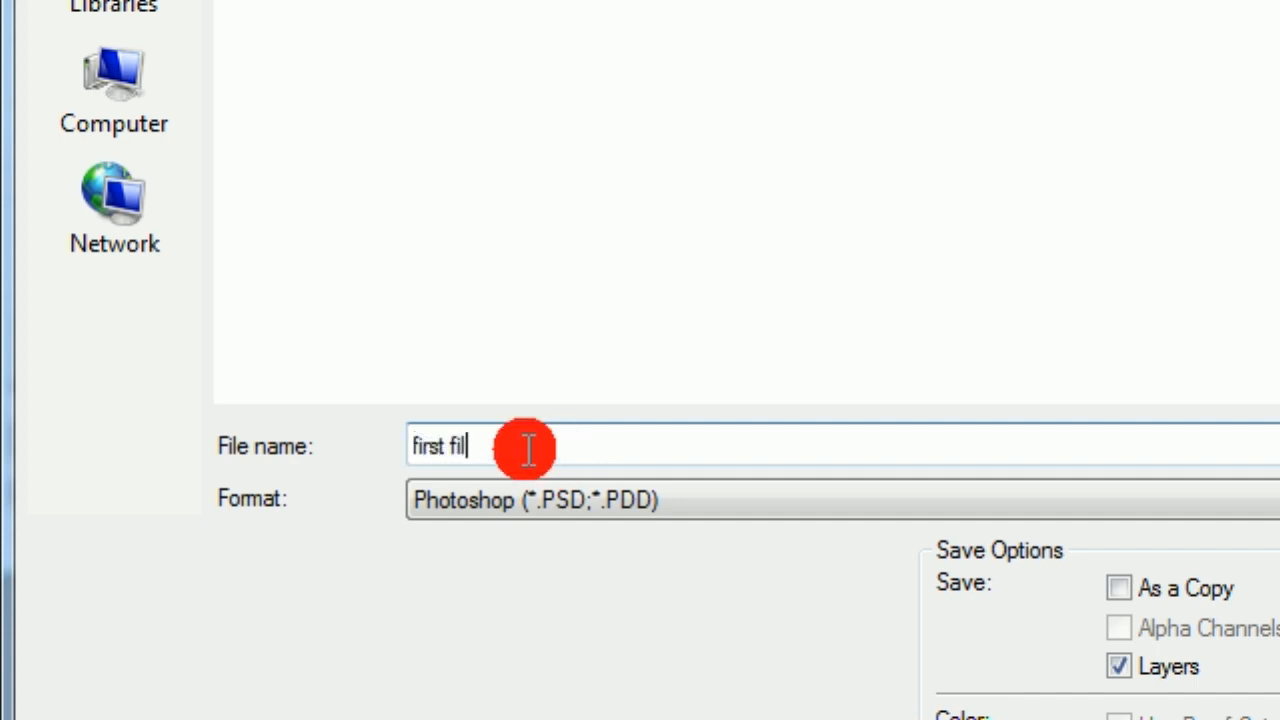
{"action": "left_click", "coordinate": [440, 506]}
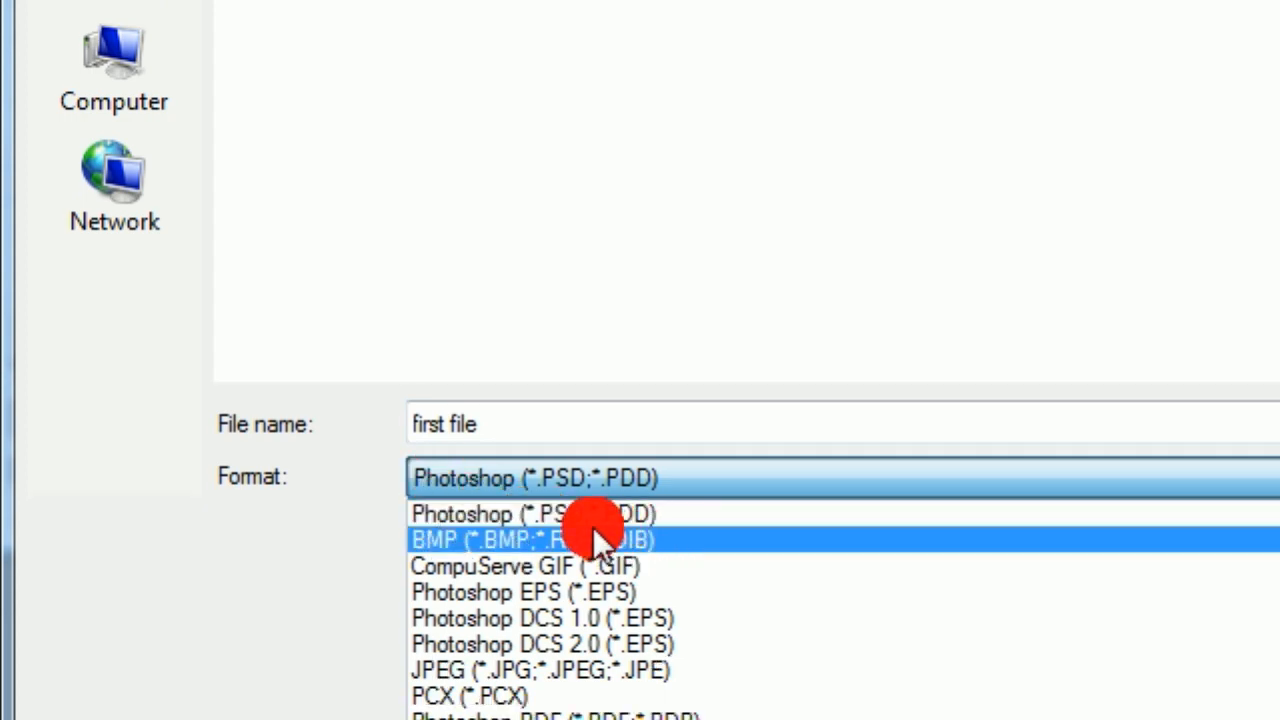
{"action": "left_click", "coordinate": [586, 514]}
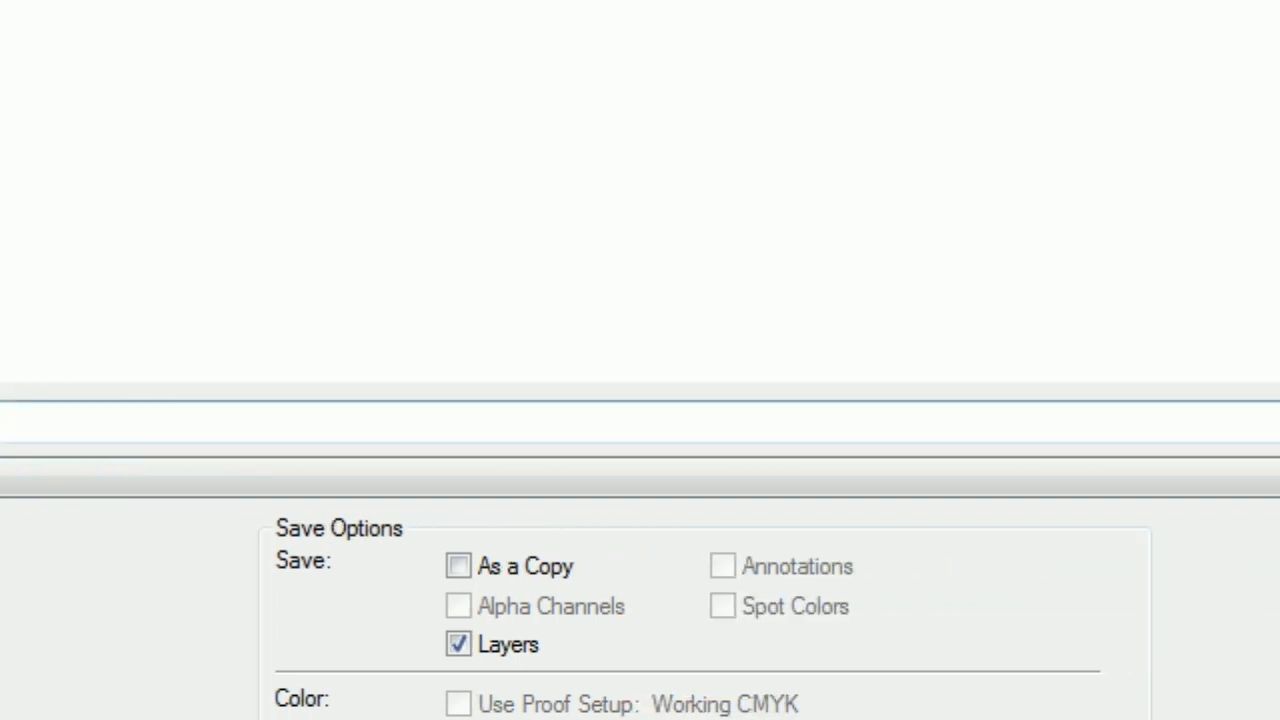
{"action": "left_click", "coordinate": [1157, 428]}
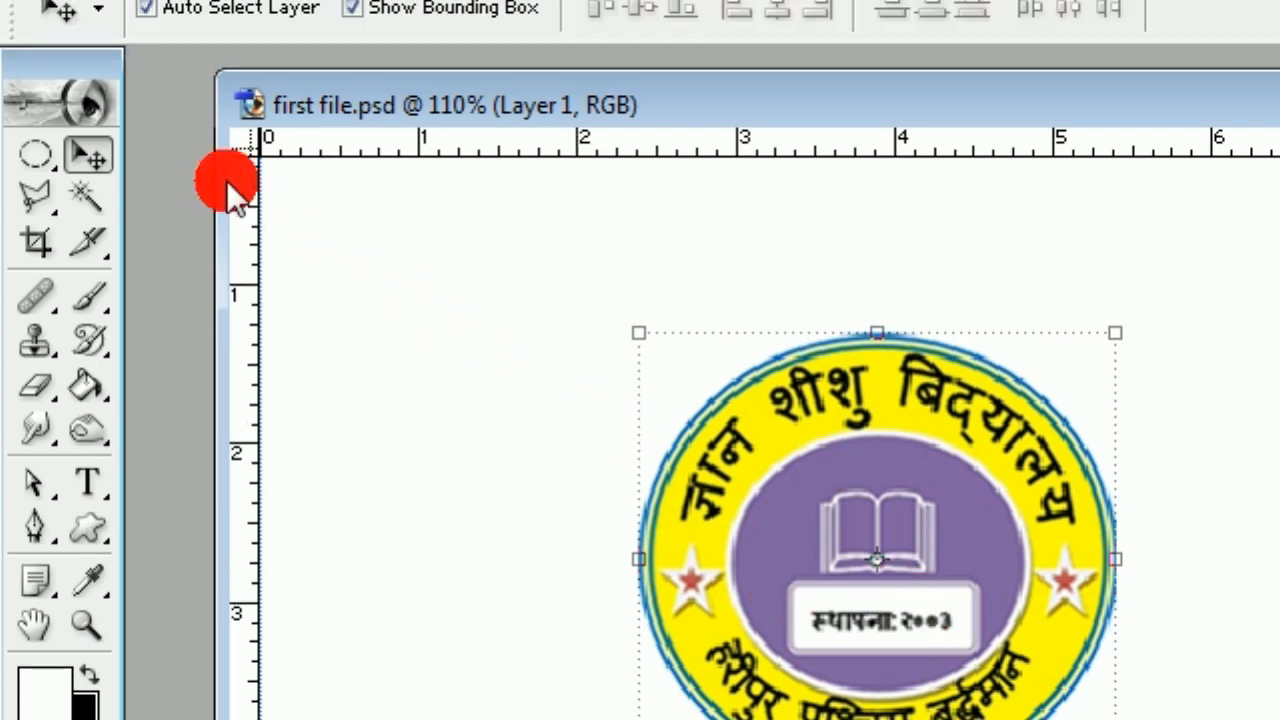
Start saving another version of the logo document and name it "second file".
{"action": "left_click", "coordinate": [45, 65]}
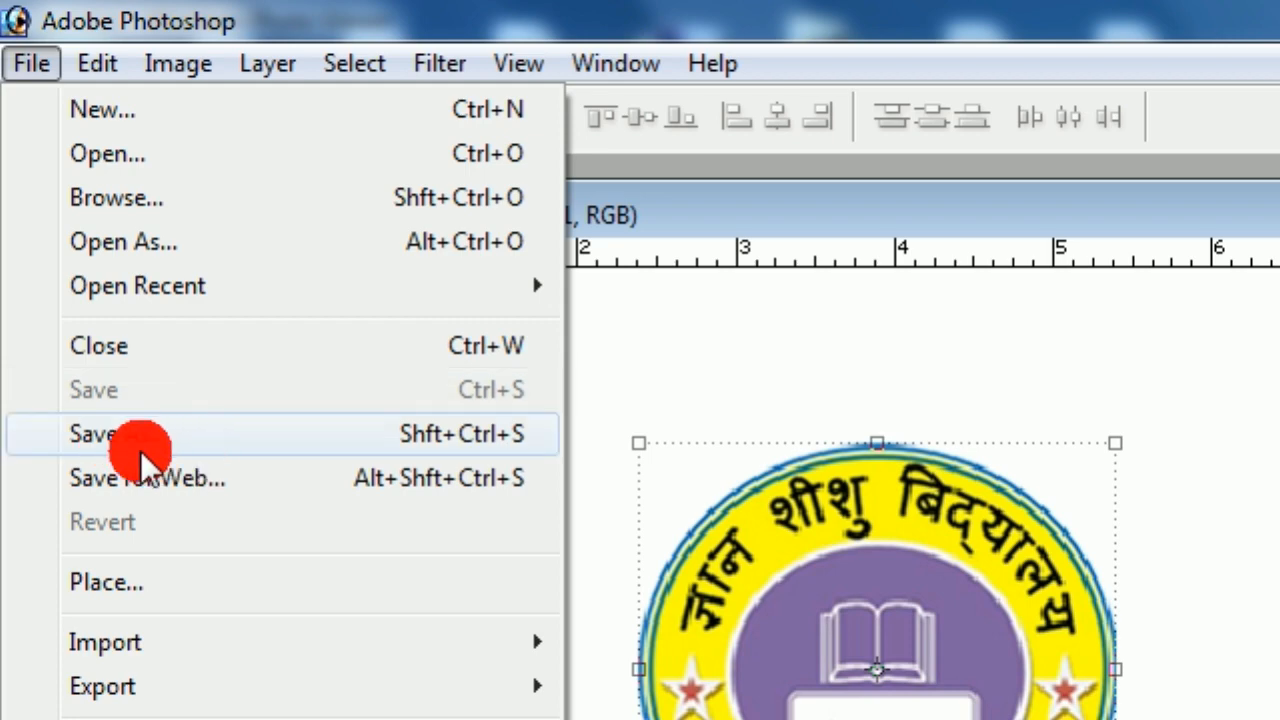
{"action": "left_click", "coordinate": [186, 446]}
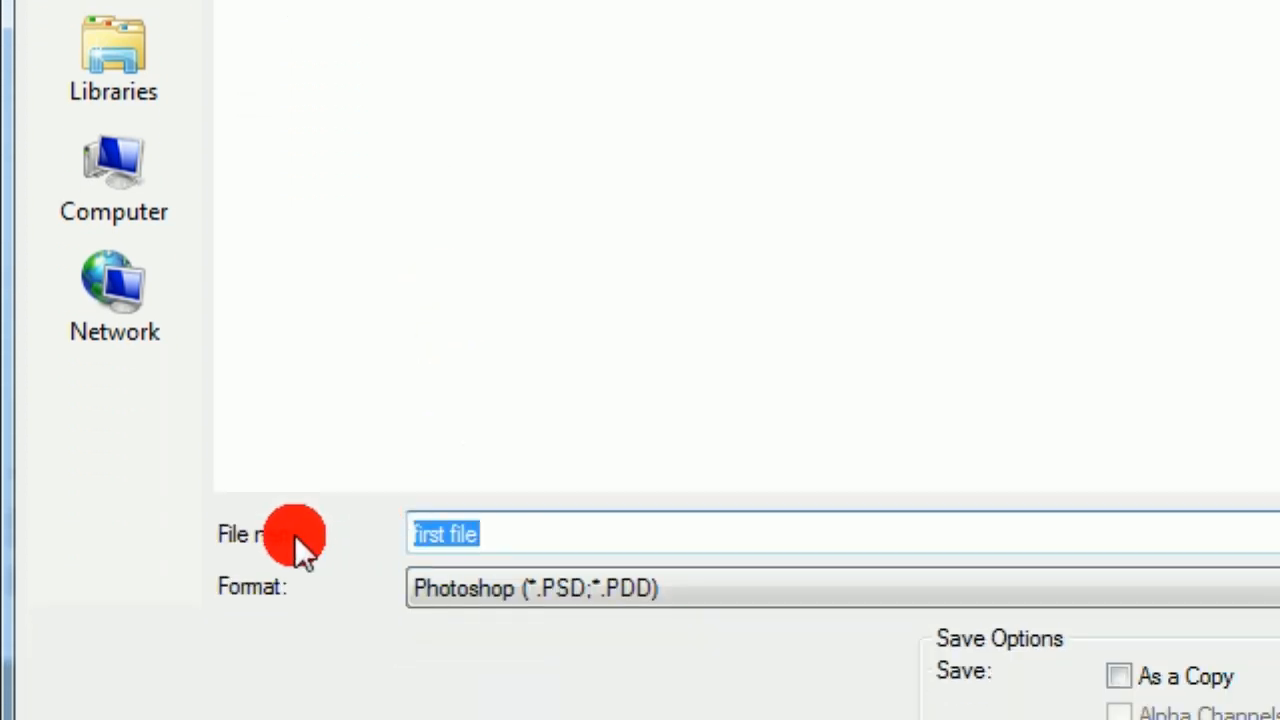
{"action": "left_click", "coordinate": [503, 534]}
{"action": "left_click", "coordinate": [561, 531]}
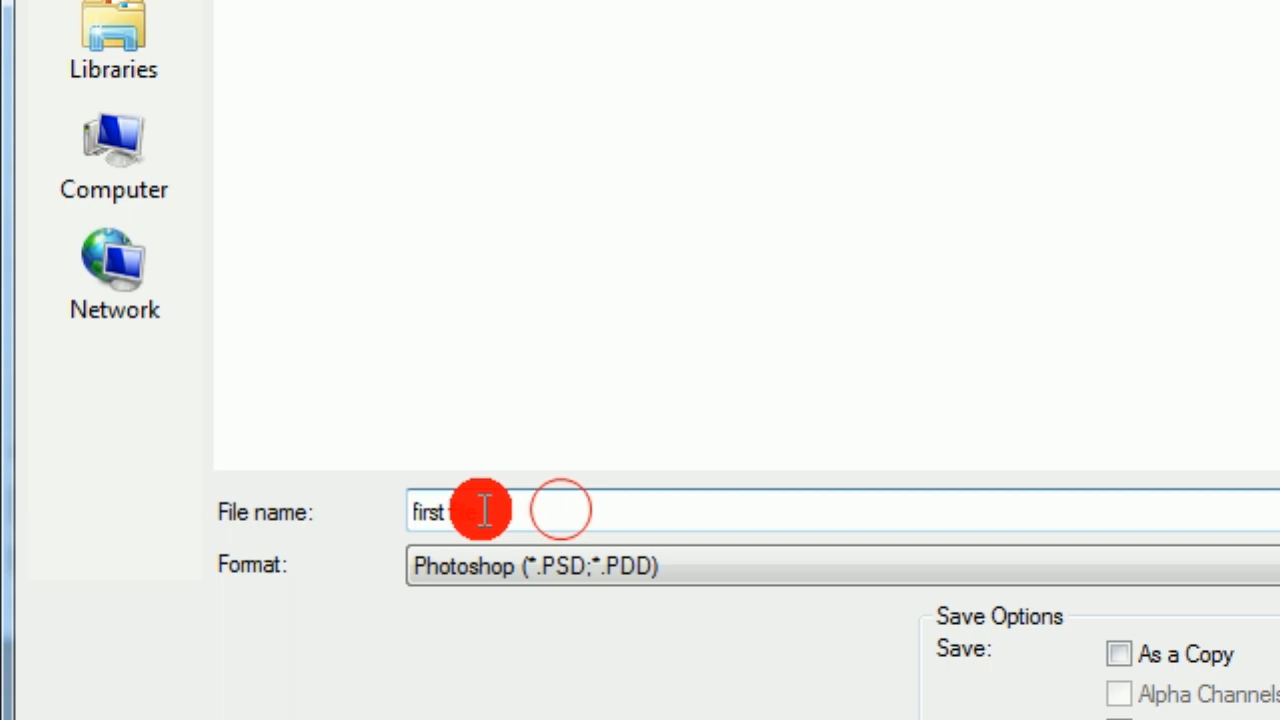
{"action": "left_click_drag", "start_coordinate": [484, 511], "coordinate": [411, 509]}
{"action": "type", "text": "s"}
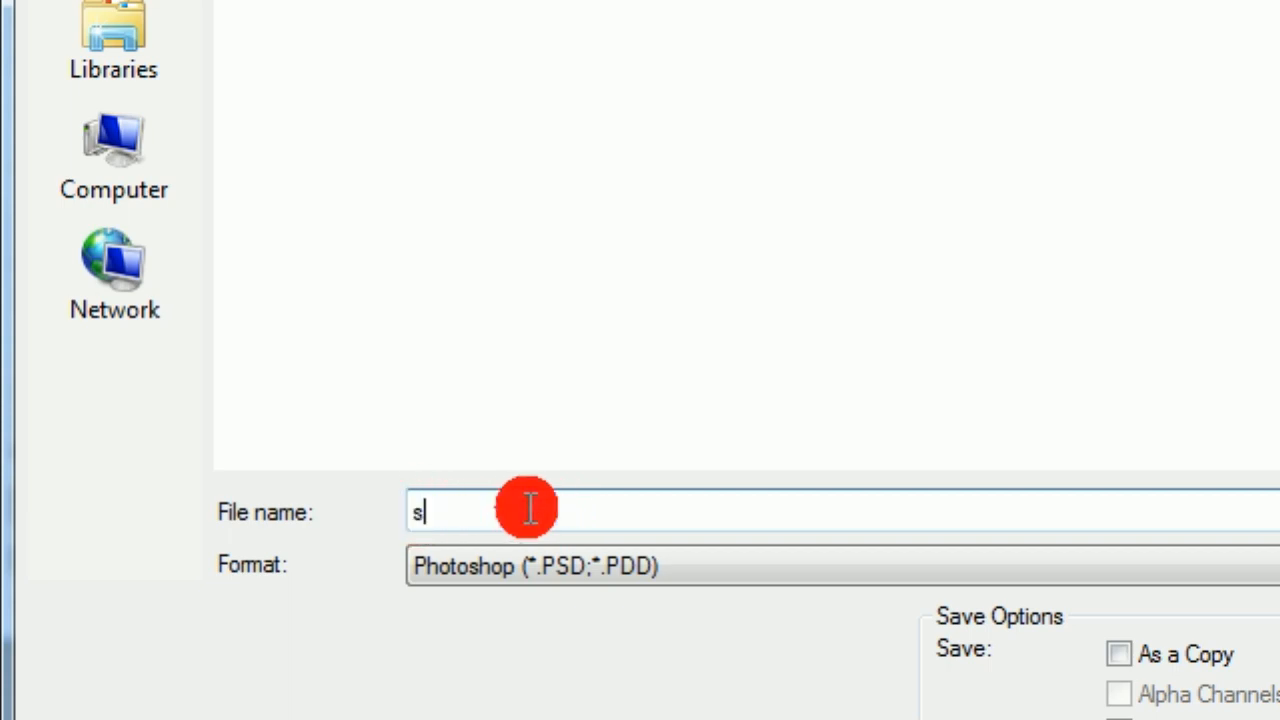
{"action": "type", "text": "econd f"}
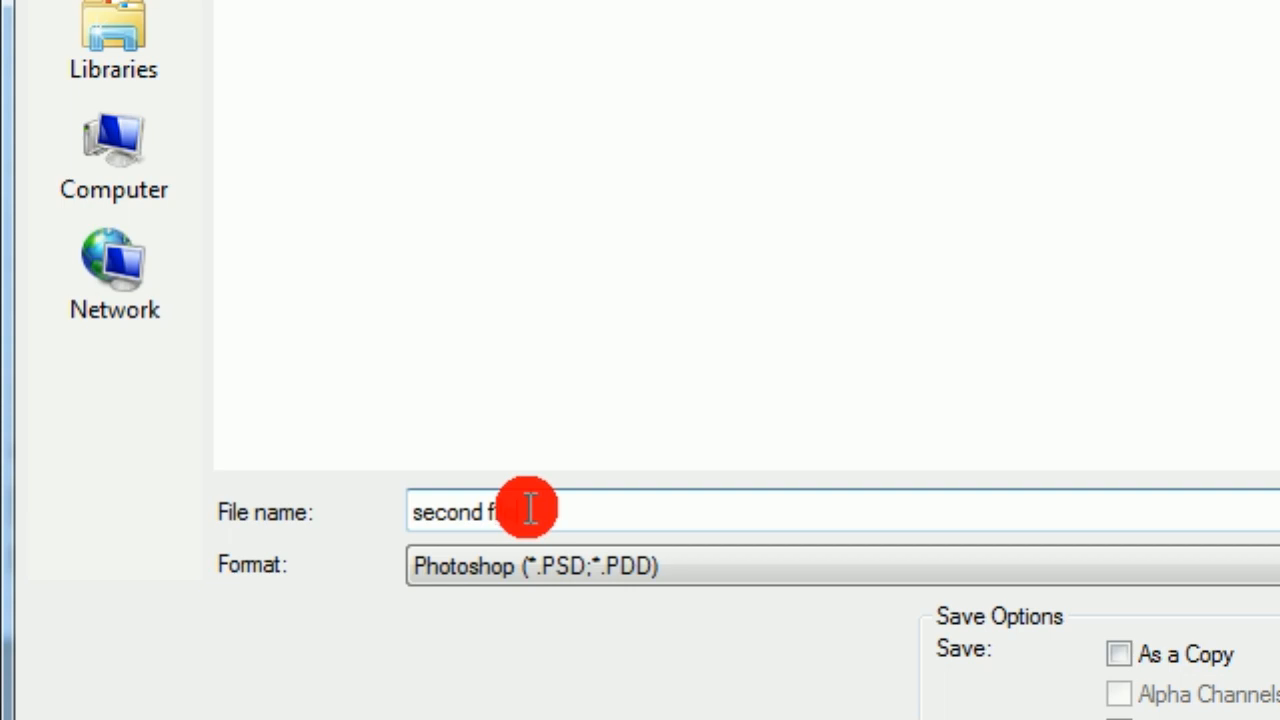
{"action": "type", "text": "ile"}
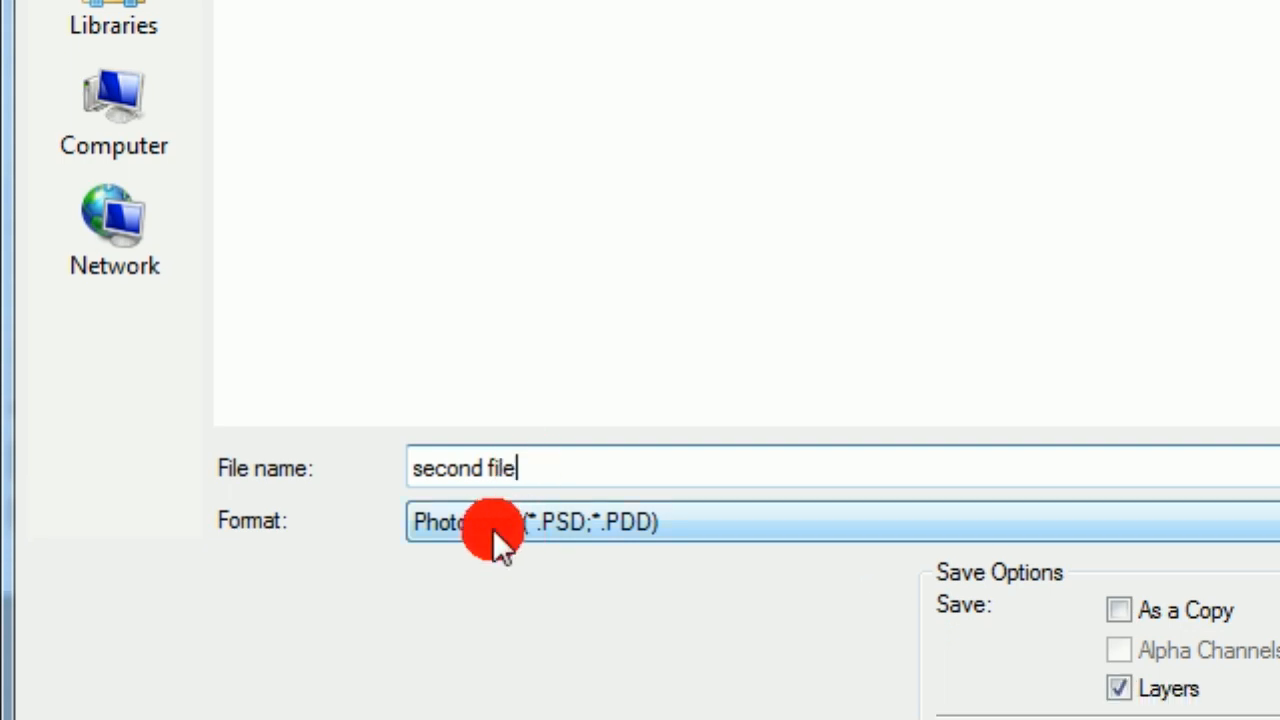
Choose the JPEG format and save the copy at quality 12 (Maximum) with Baseline ("Standard").
{"action": "left_click", "coordinate": [508, 536]}
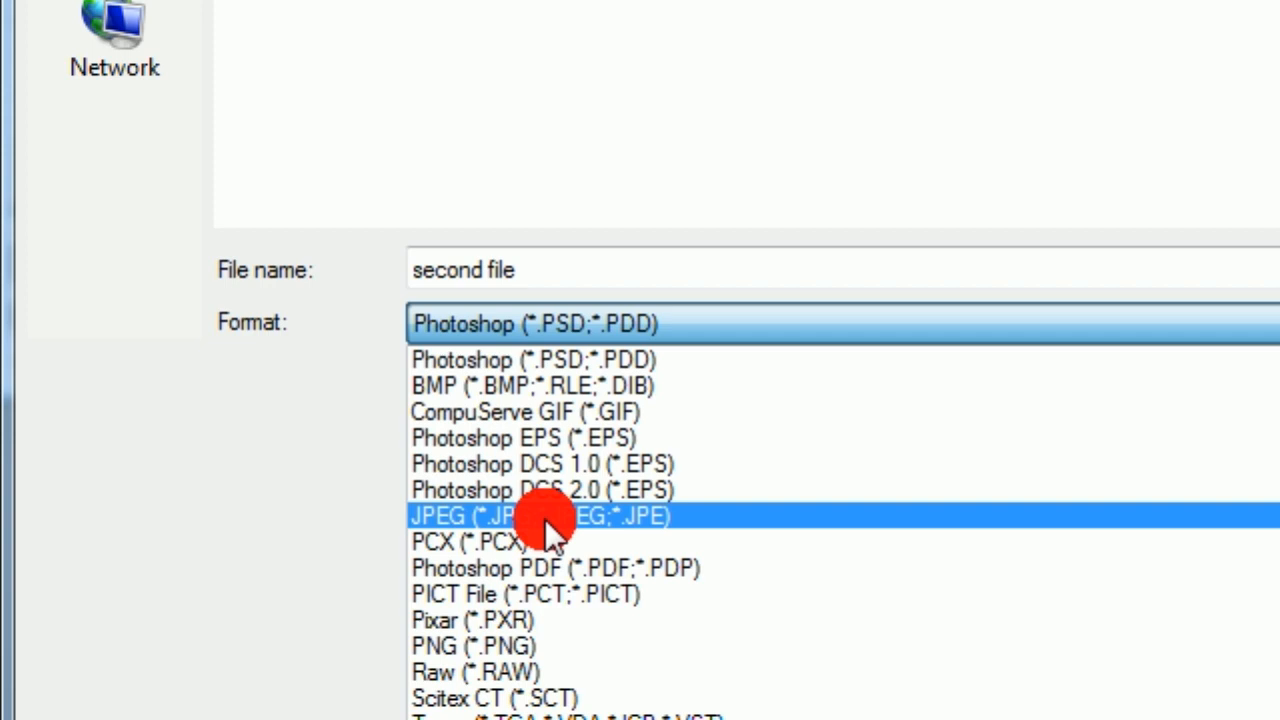
{"action": "left_click", "coordinate": [573, 523]}
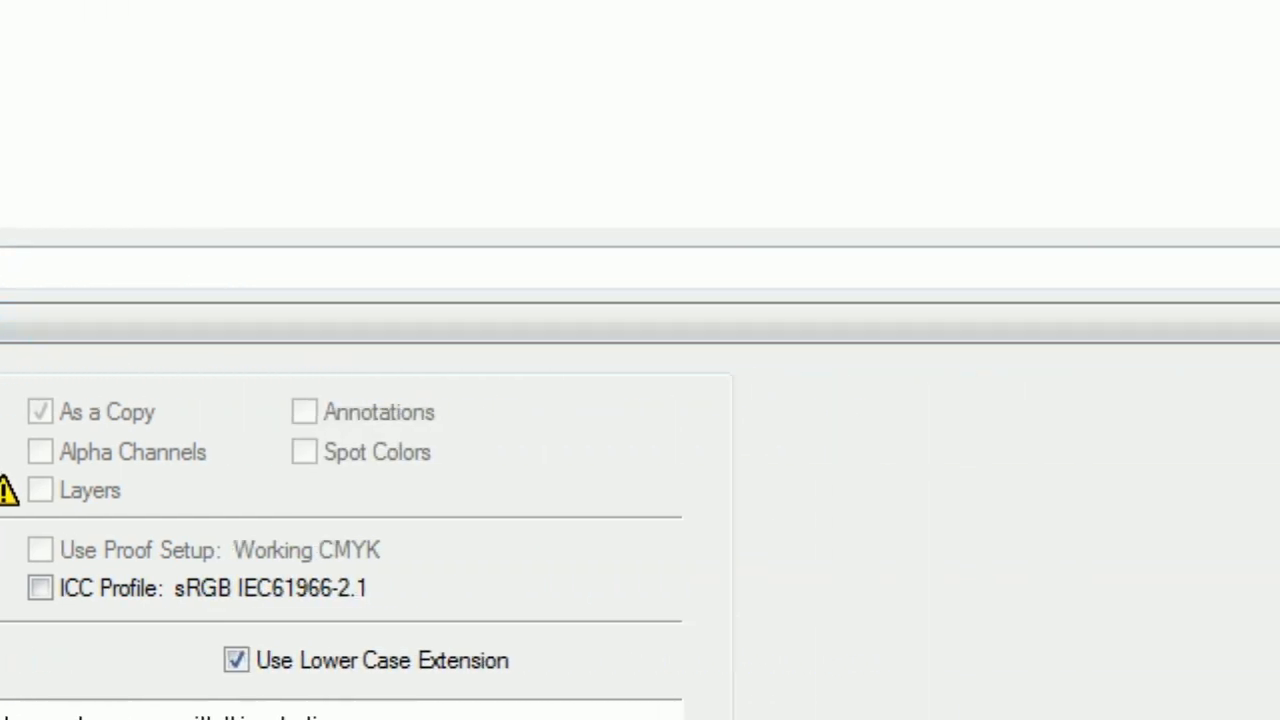
{"action": "left_click", "coordinate": [1171, 274]}
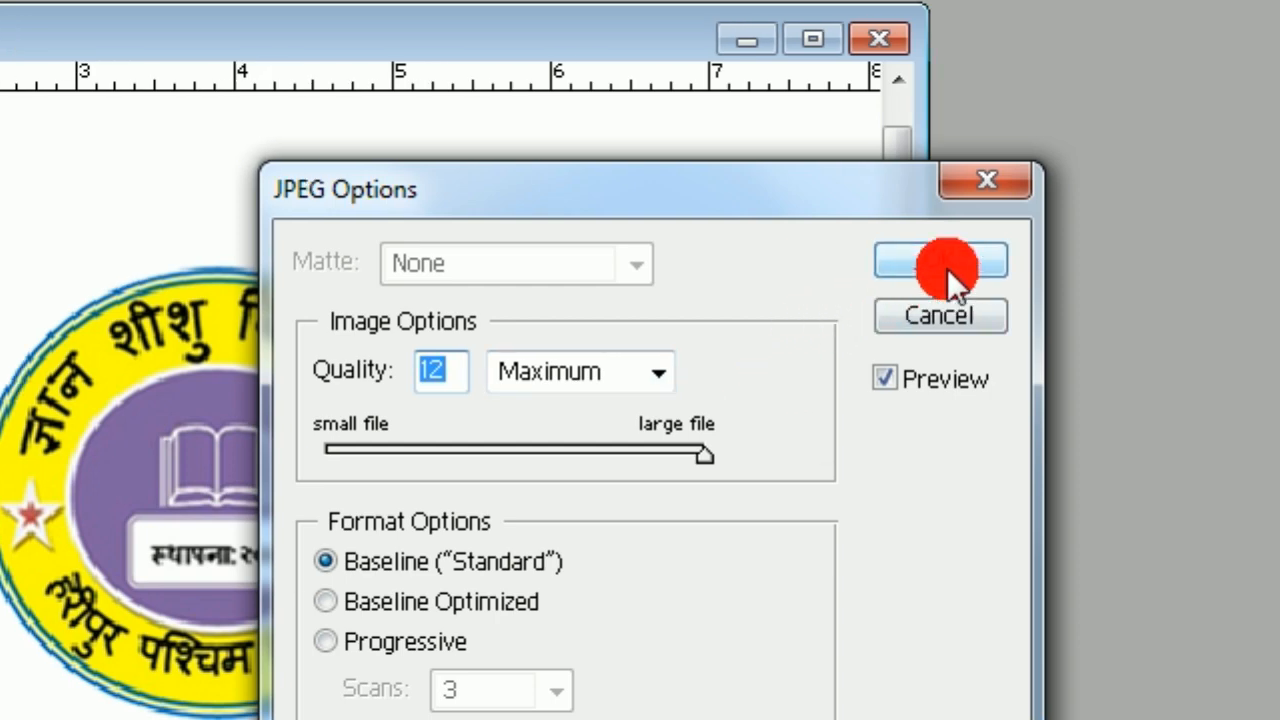
{"action": "left_click", "coordinate": [990, 263]}
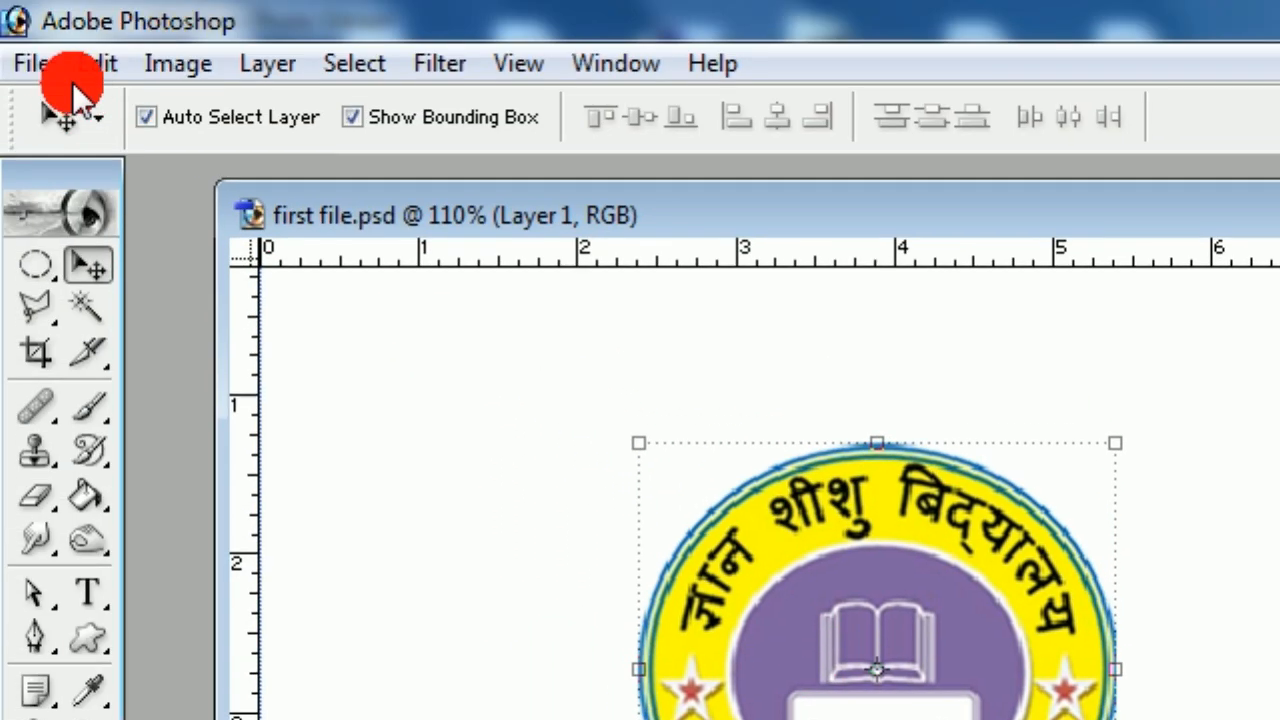
{"action": "left_click", "coordinate": [28, 63]}
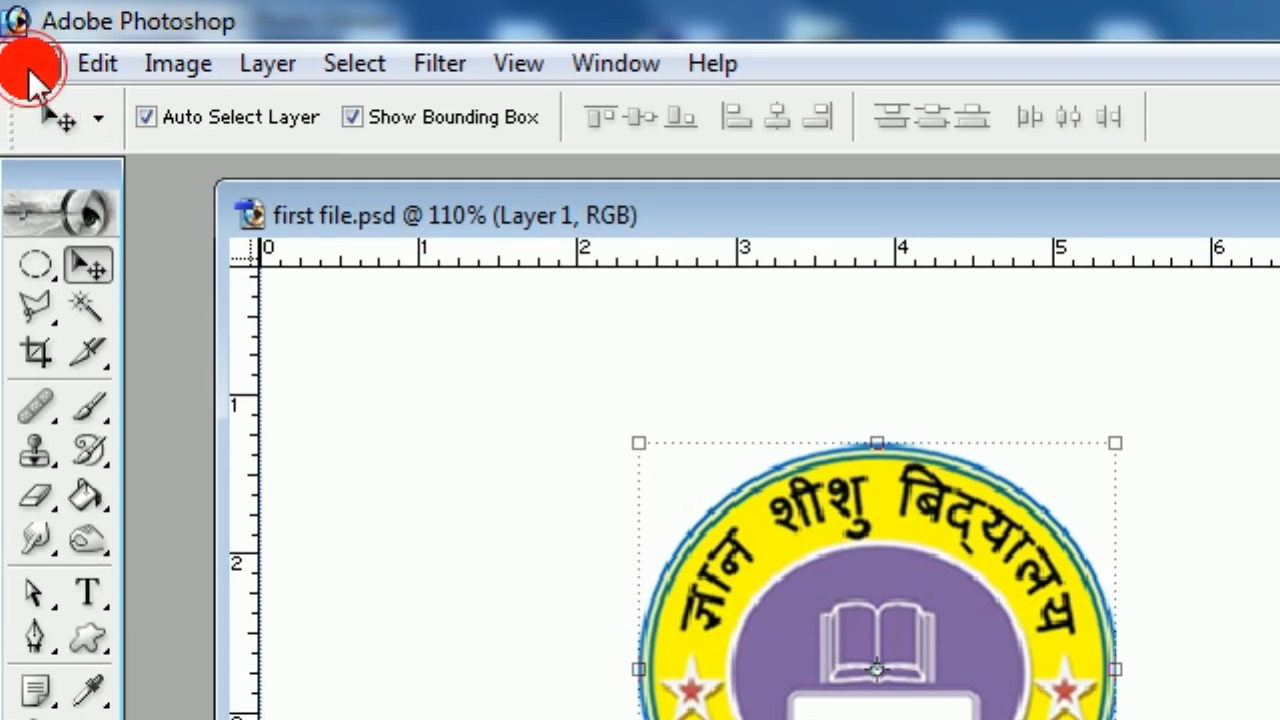
{"action": "left_click", "coordinate": [641, 228]}
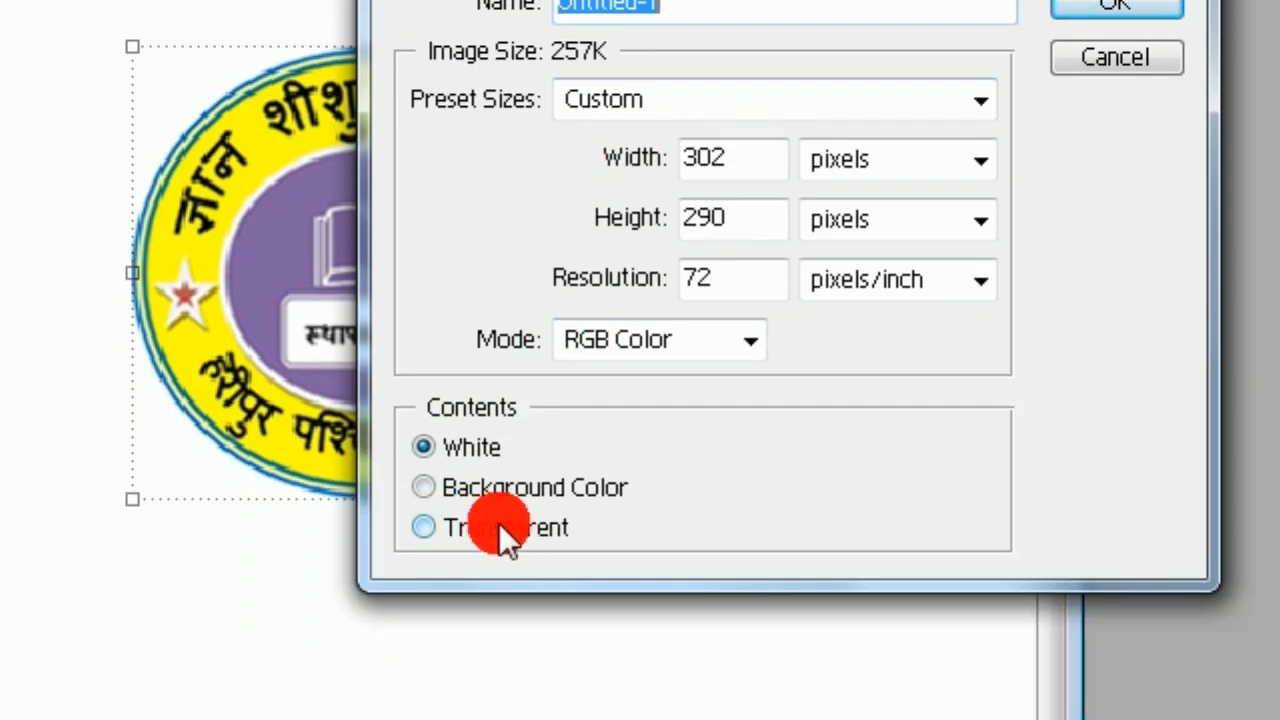
{"action": "left_click", "coordinate": [438, 526]}
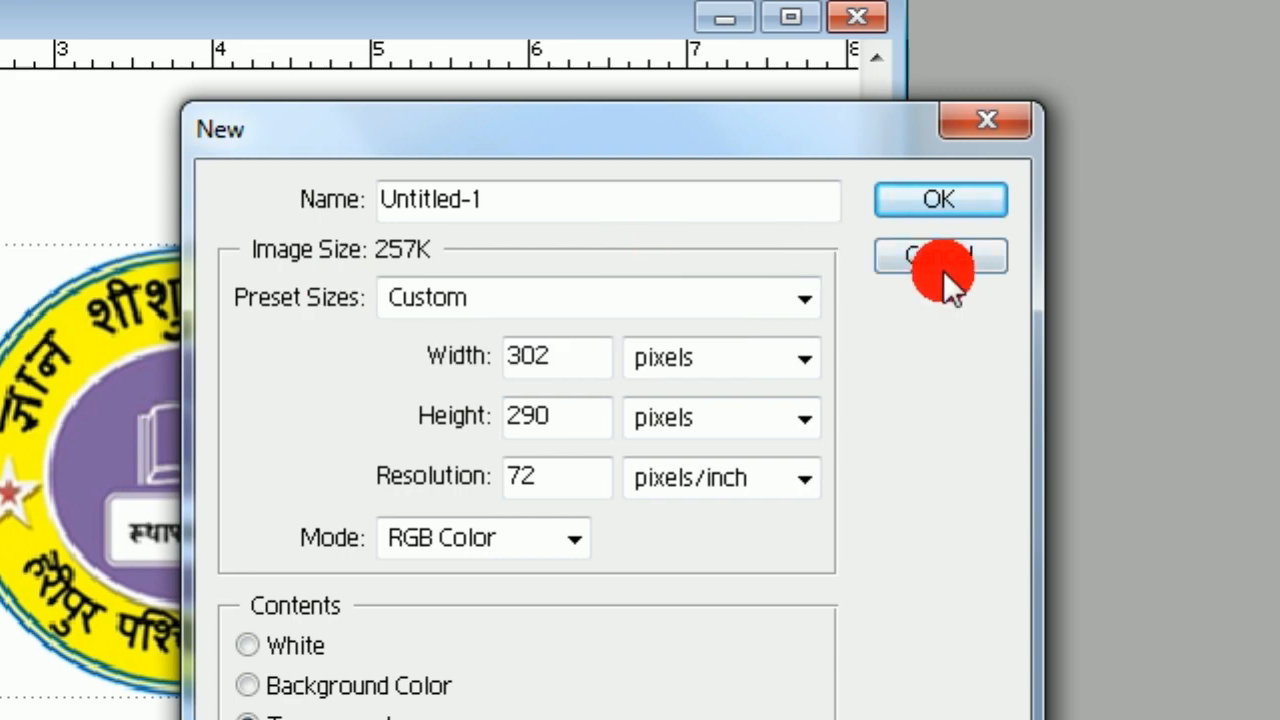
{"action": "left_click", "coordinate": [965, 262]}
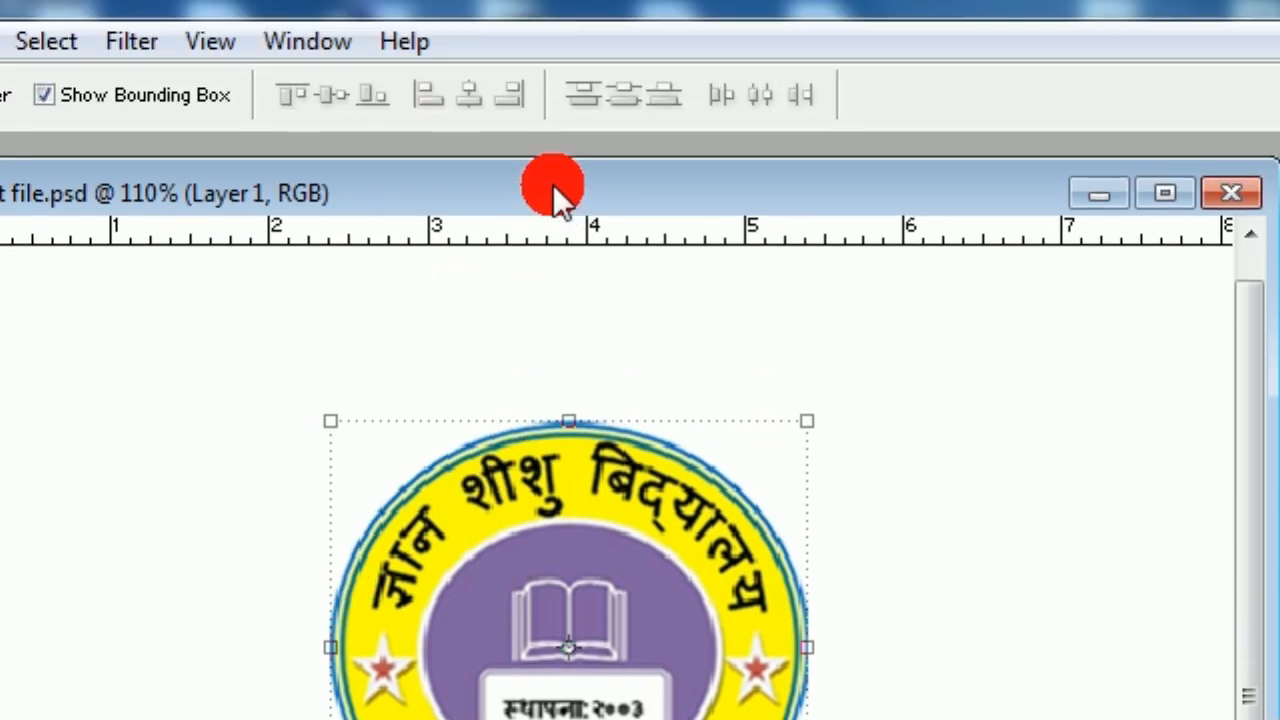
Create a new 640 x 480 pixel document at 72 pixels/inch in RGB Color mode with Transparent contents.
{"action": "left_click_drag", "start_coordinate": [552, 34], "coordinate": [480, 18]}
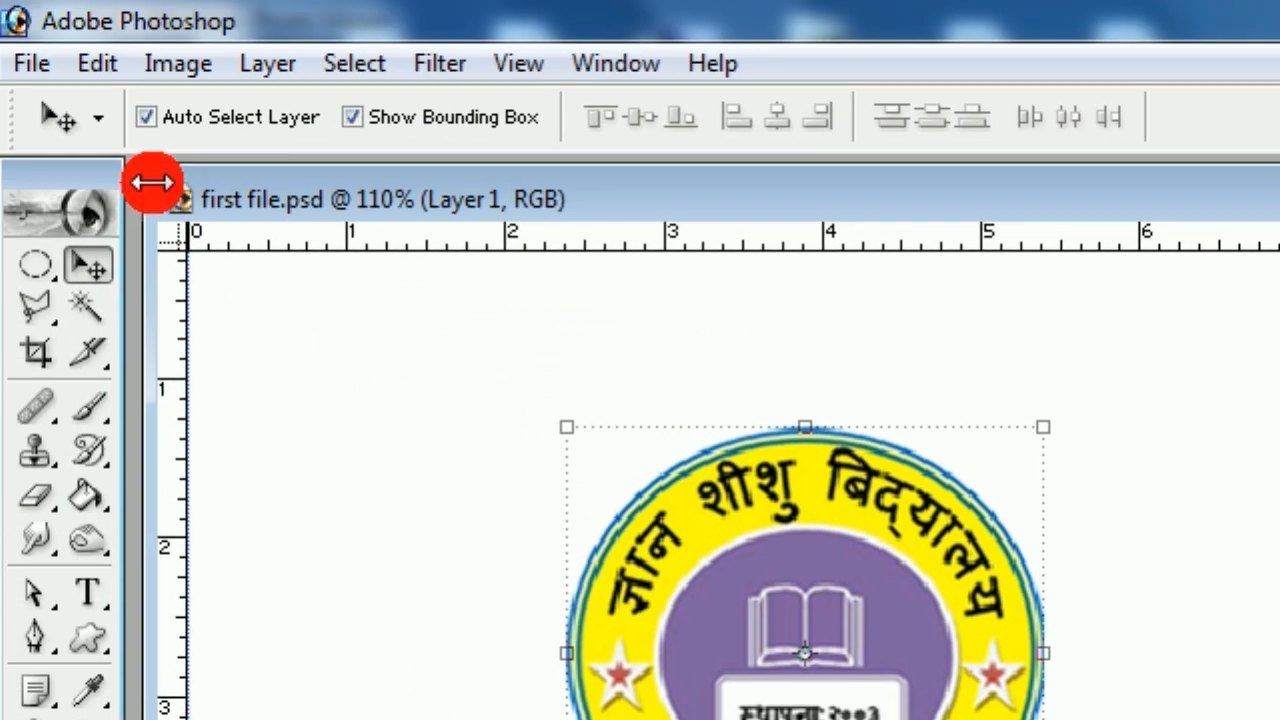
{"action": "left_click", "coordinate": [40, 64]}
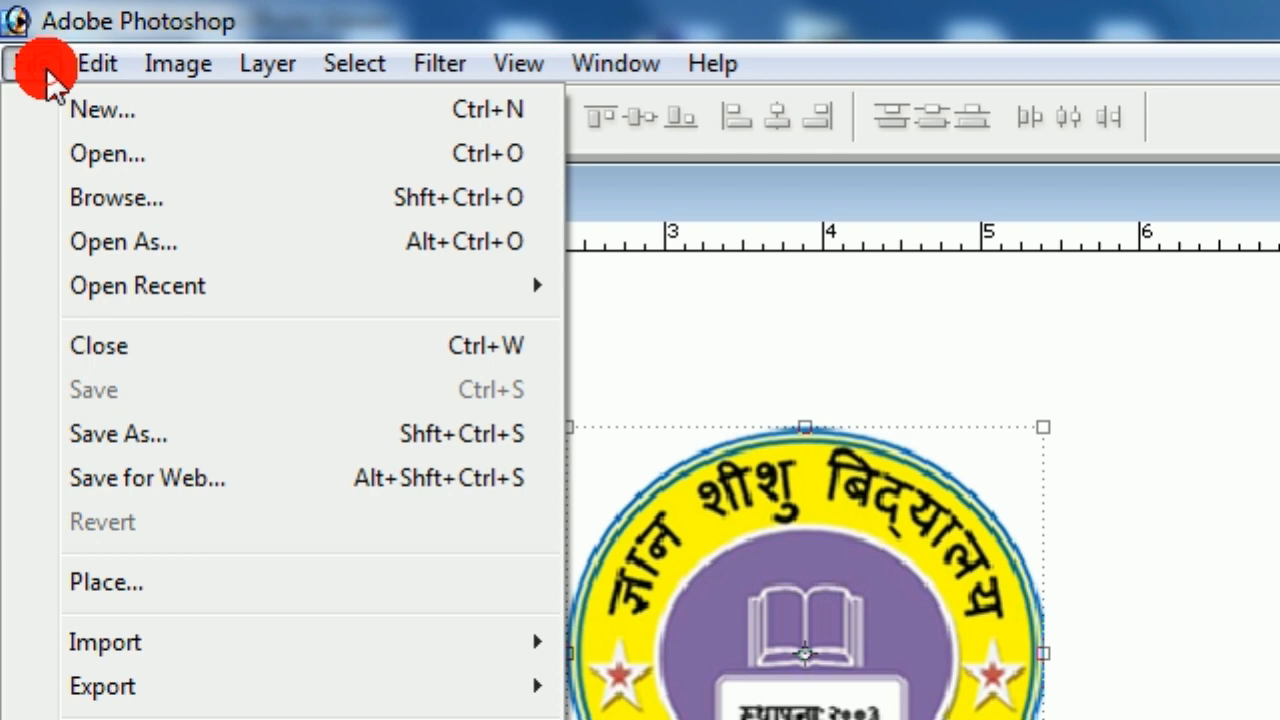
{"action": "left_click", "coordinate": [88, 106]}
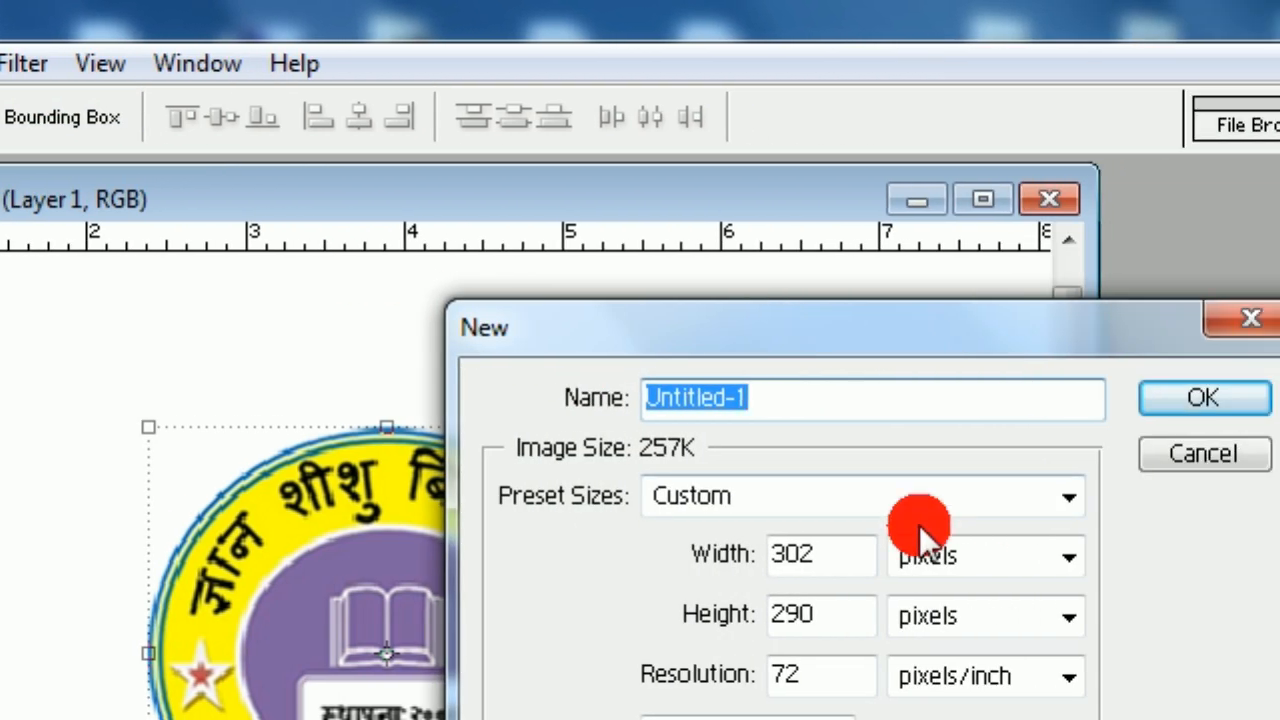
{"action": "left_click", "coordinate": [769, 505]}
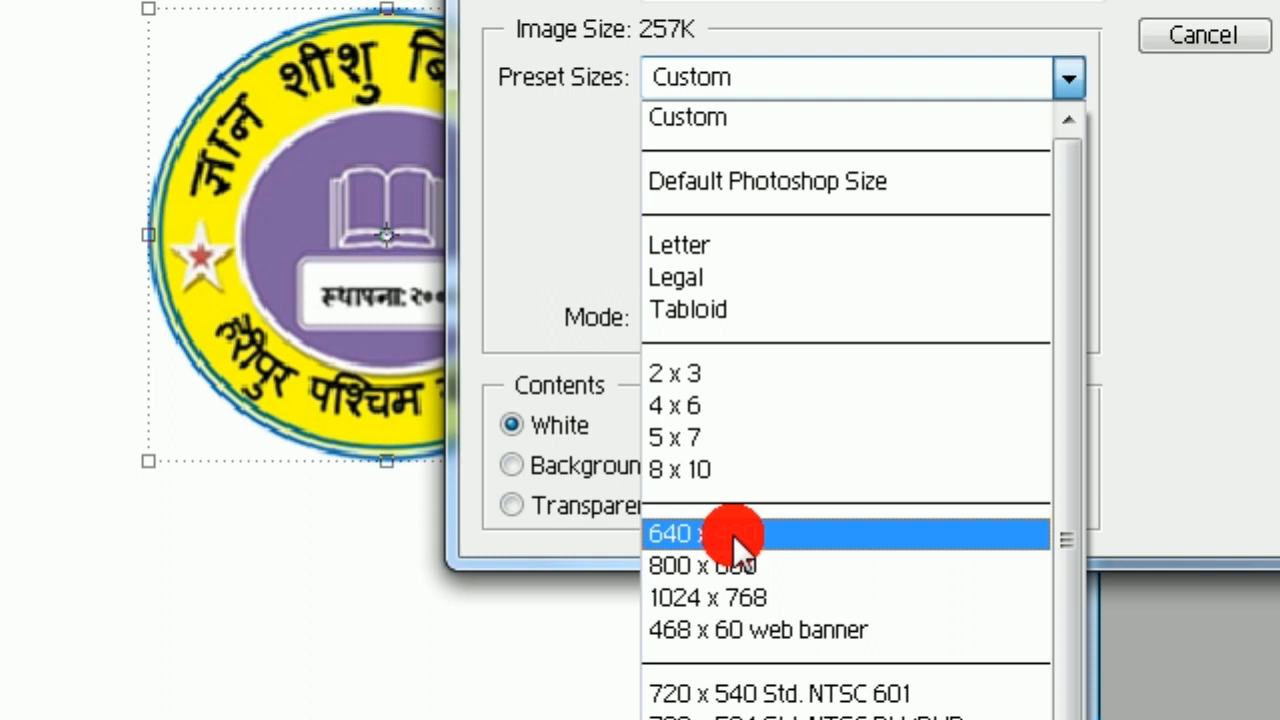
{"action": "left_click", "coordinate": [733, 579]}
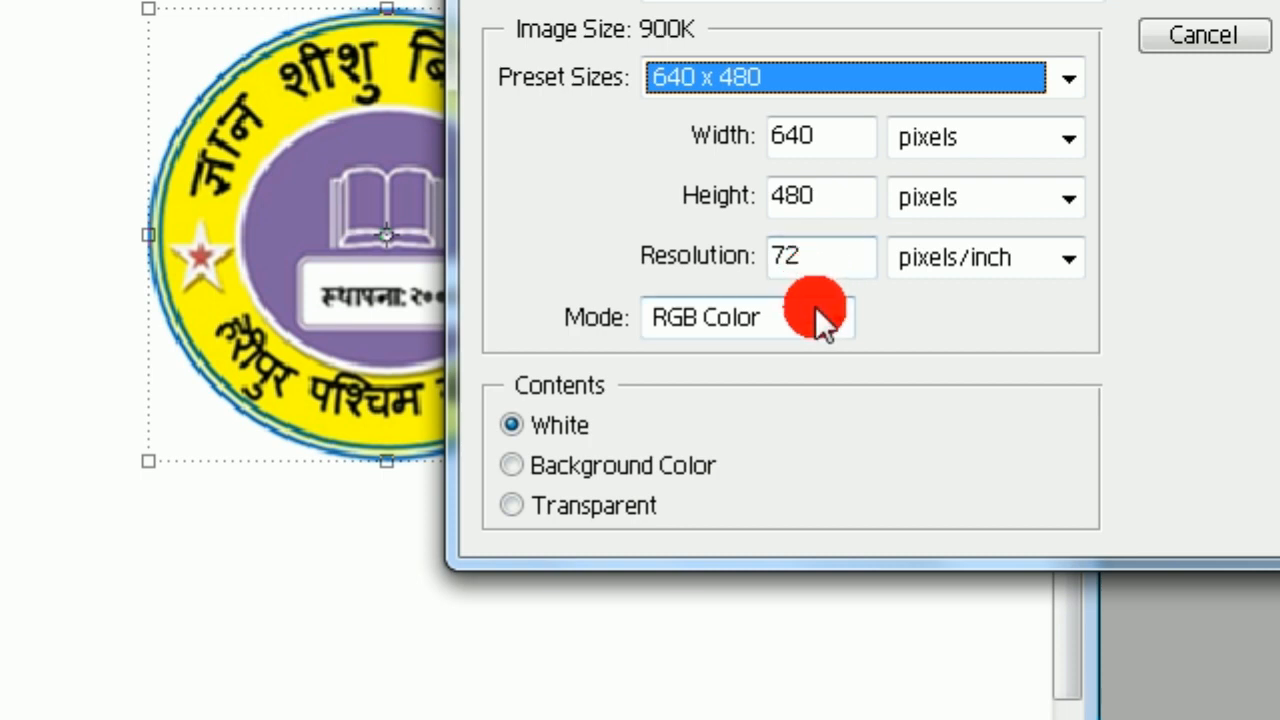
{"action": "left_click", "coordinate": [851, 320]}
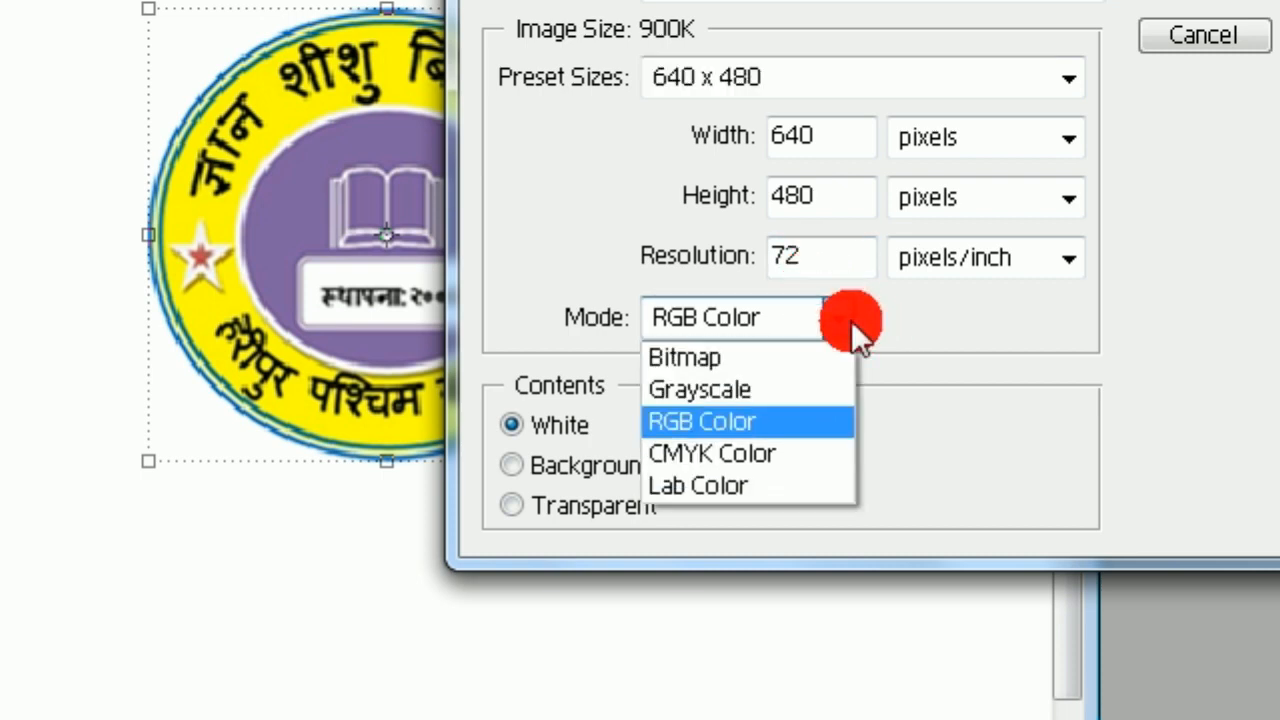
{"action": "left_click", "coordinate": [765, 420]}
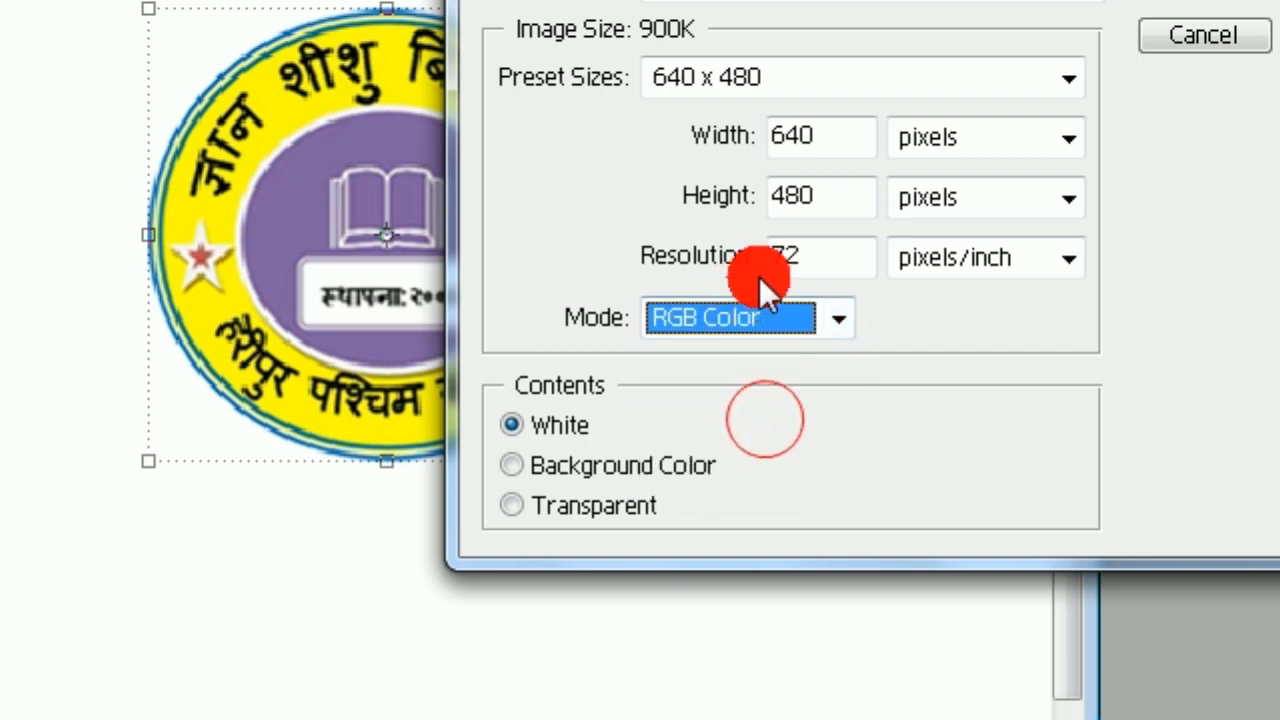
{"action": "left_click", "coordinate": [526, 507]}
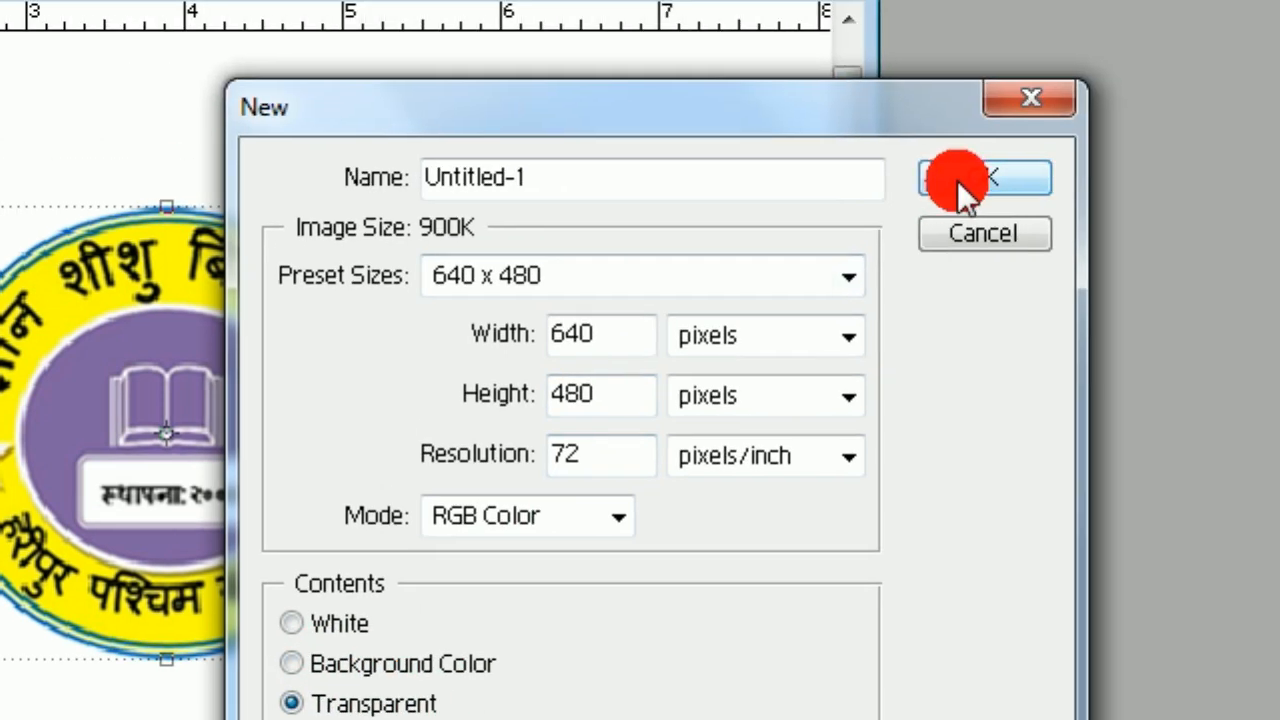
{"action": "left_click", "coordinate": [957, 180]}
Move the blank transparent document's window aside so the logo document is uncovered.
{"action": "left_click_drag", "start_coordinate": [280, 206], "coordinate": [959, 214]}
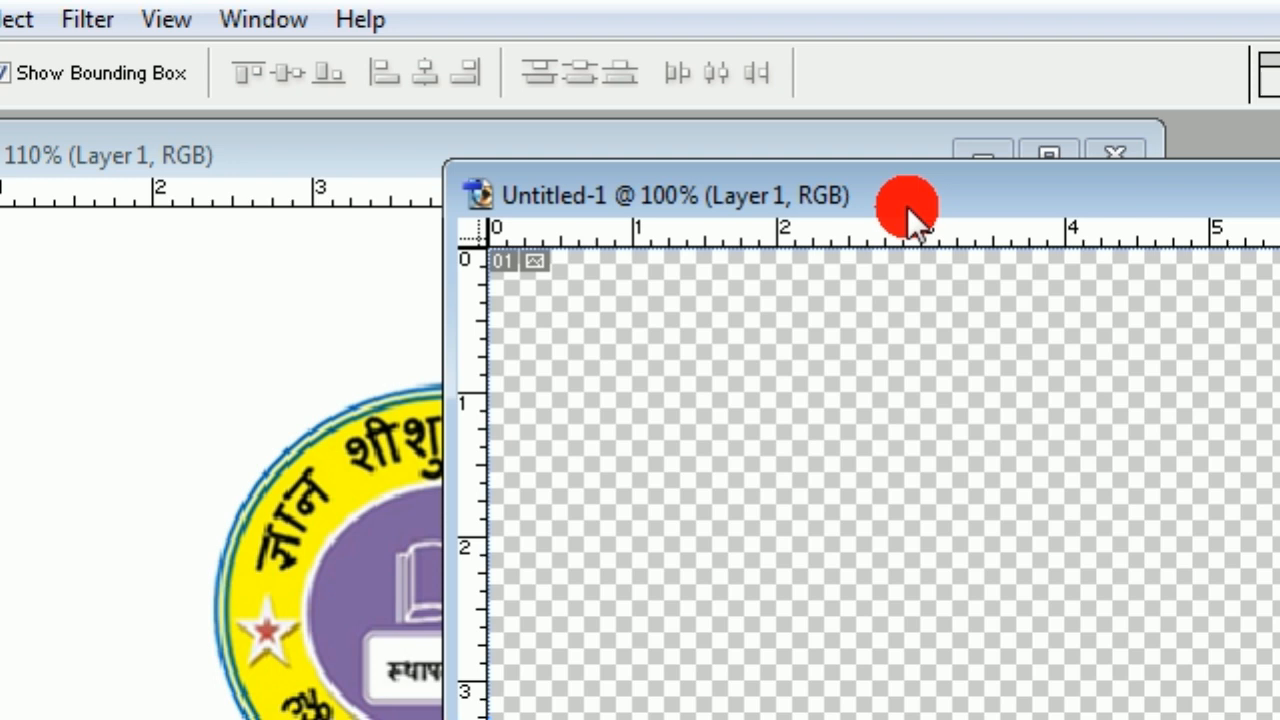
{"action": "left_click_drag", "start_coordinate": [1063, 217], "coordinate": [1200, 216]}
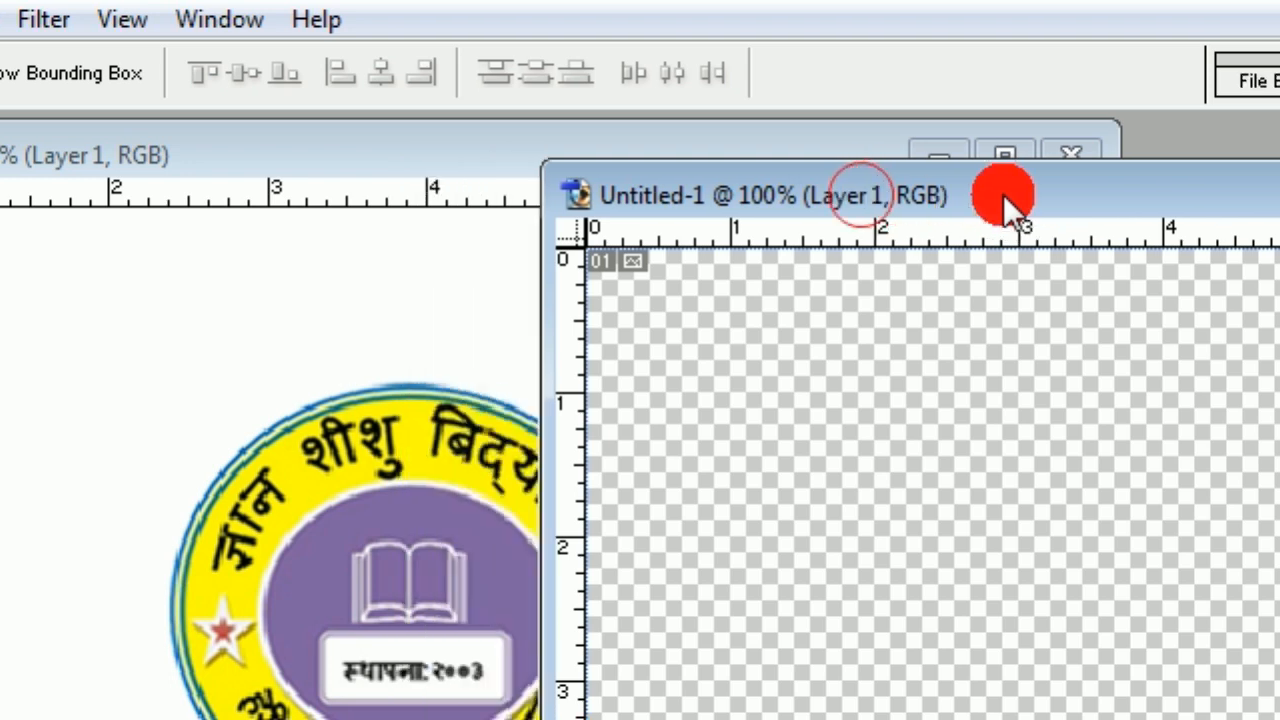
{"action": "left_click_drag", "start_coordinate": [1003, 194], "coordinate": [1074, 195]}
Bring the "first file.psd" document to the front and merge its visible layers.
{"action": "left_click", "coordinate": [377, 172]}
{"action": "left_click_drag", "start_coordinate": [451, 170], "coordinate": [394, 177]}
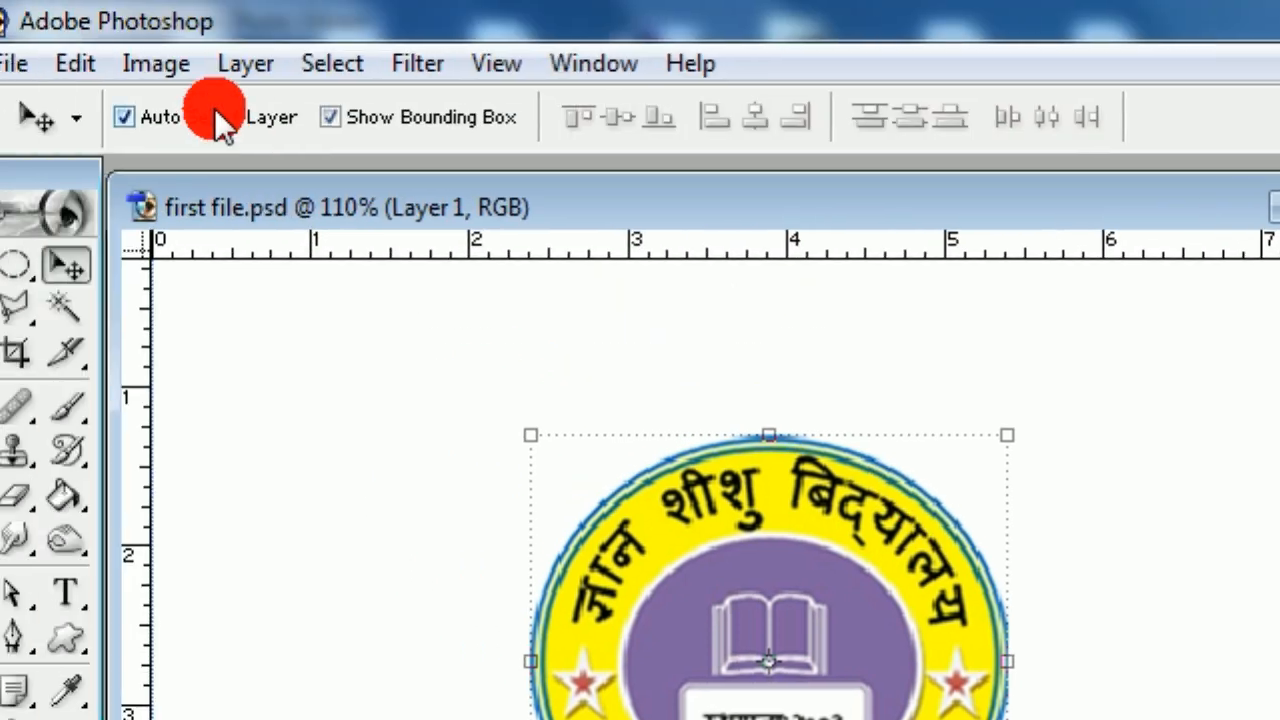
{"action": "left_click", "coordinate": [245, 63]}
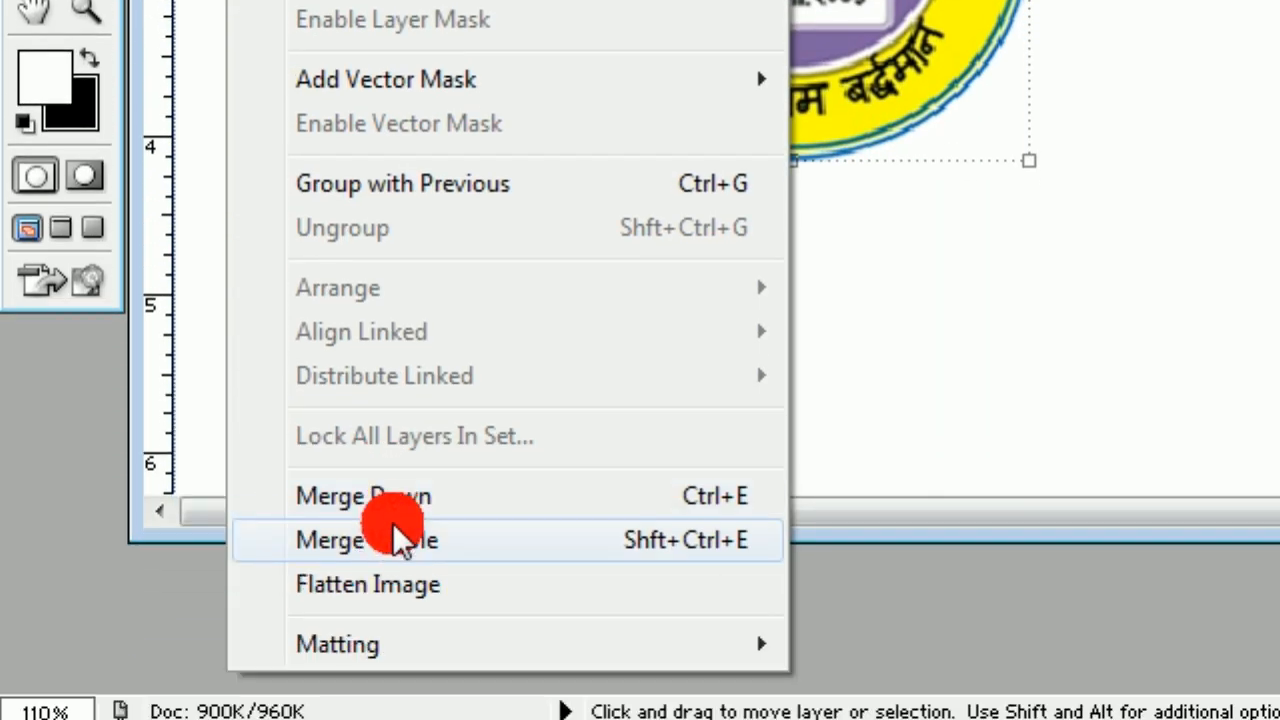
{"action": "left_click", "coordinate": [405, 545]}
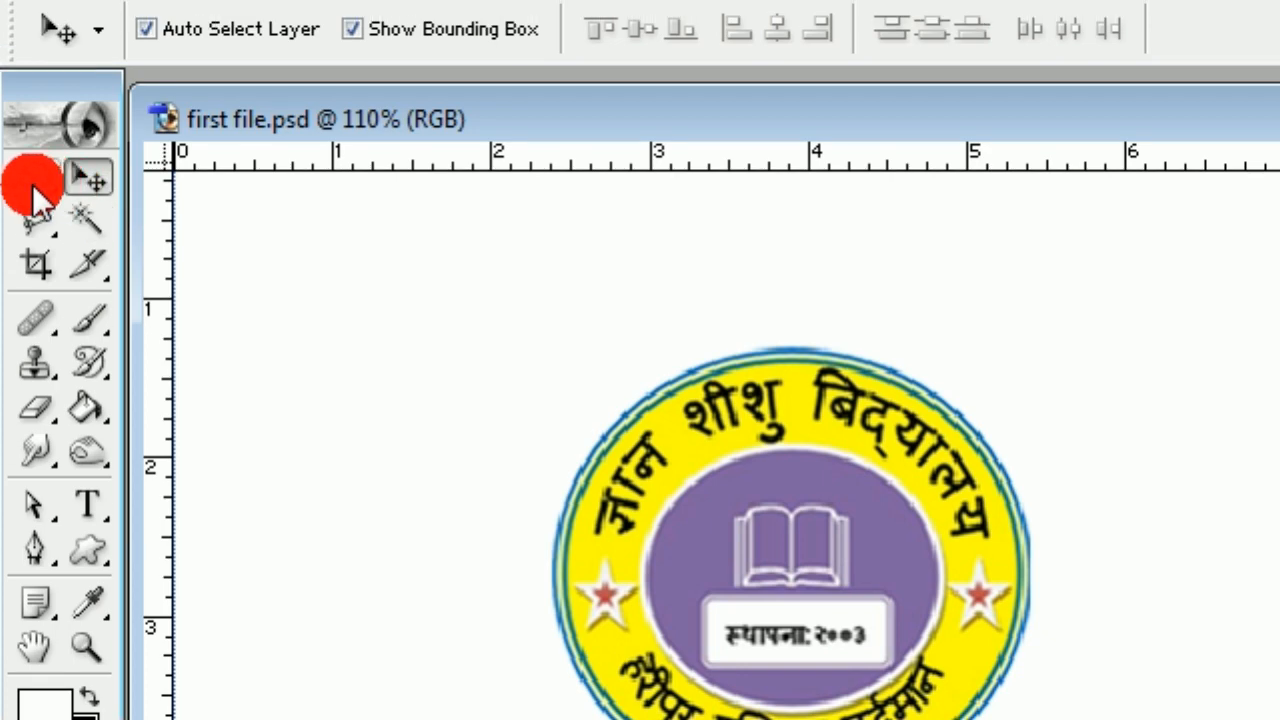
Draw an elliptical selection around the circular logo with the Elliptical Marquee tool.
{"action": "left_click", "coordinate": [32, 184]}
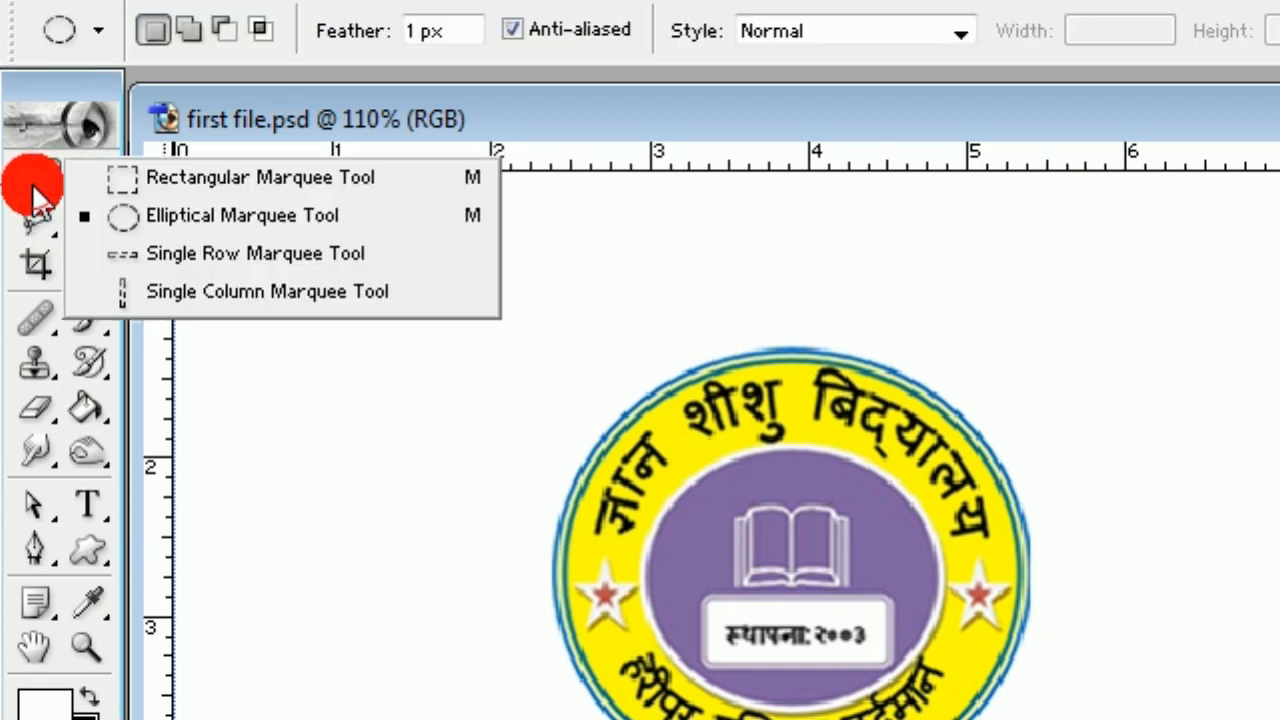
{"action": "left_click", "coordinate": [220, 215]}
{"action": "left_click_drag", "start_coordinate": [552, 317], "coordinate": [1022, 719]}
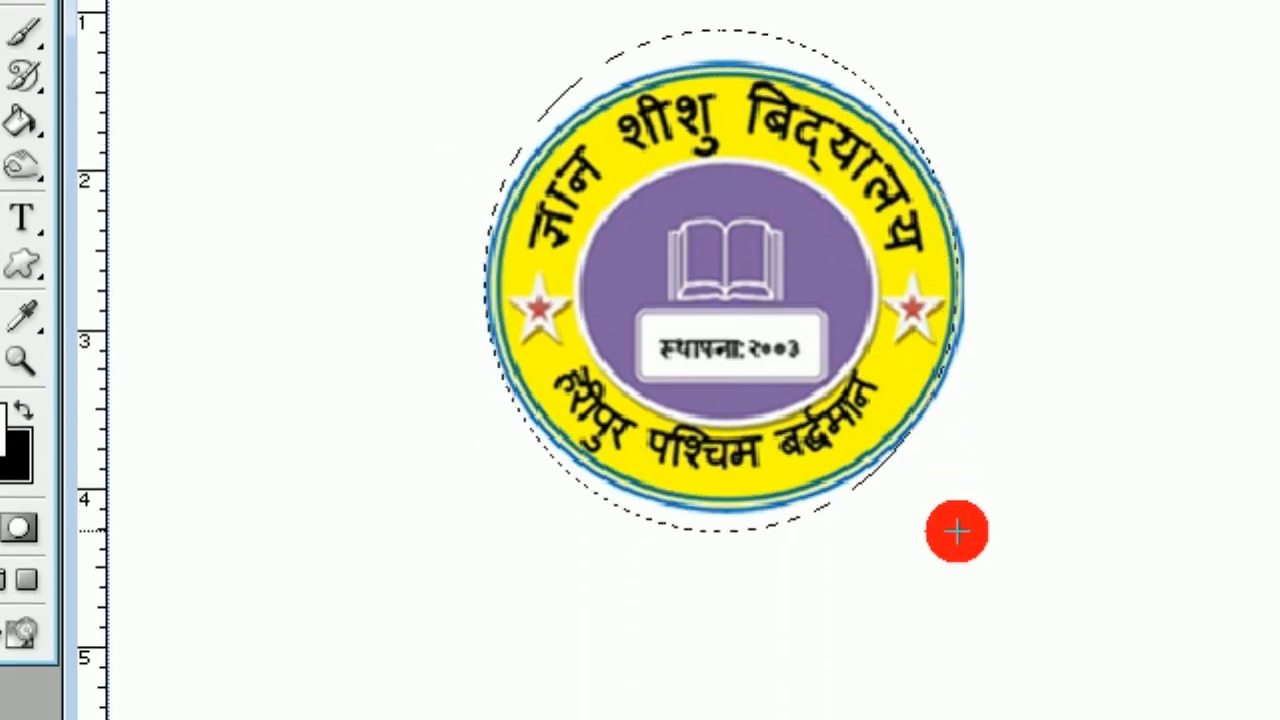
{"action": "left_click_drag", "start_coordinate": [957, 531], "coordinate": [957, 526]}
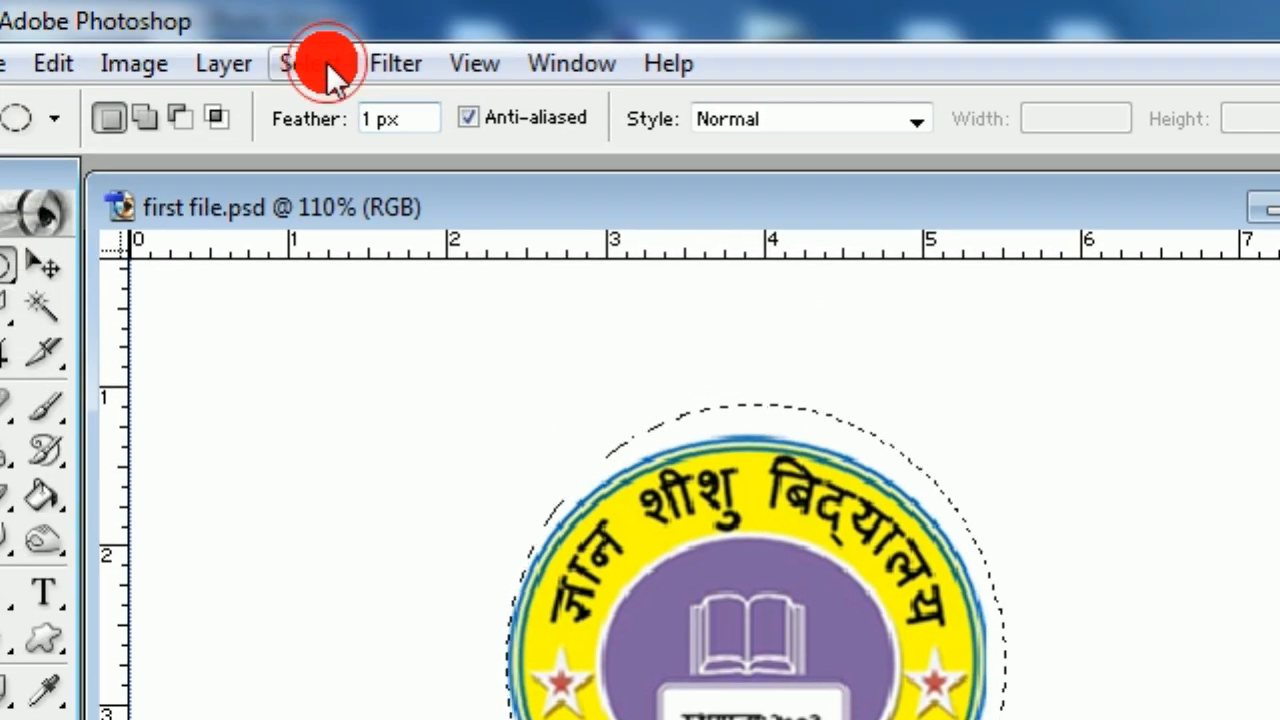
Transform the selection to fit the logo's outer edge, about 95.7% wide and 86.9% high, and apply it.
{"action": "left_click", "coordinate": [326, 62]}
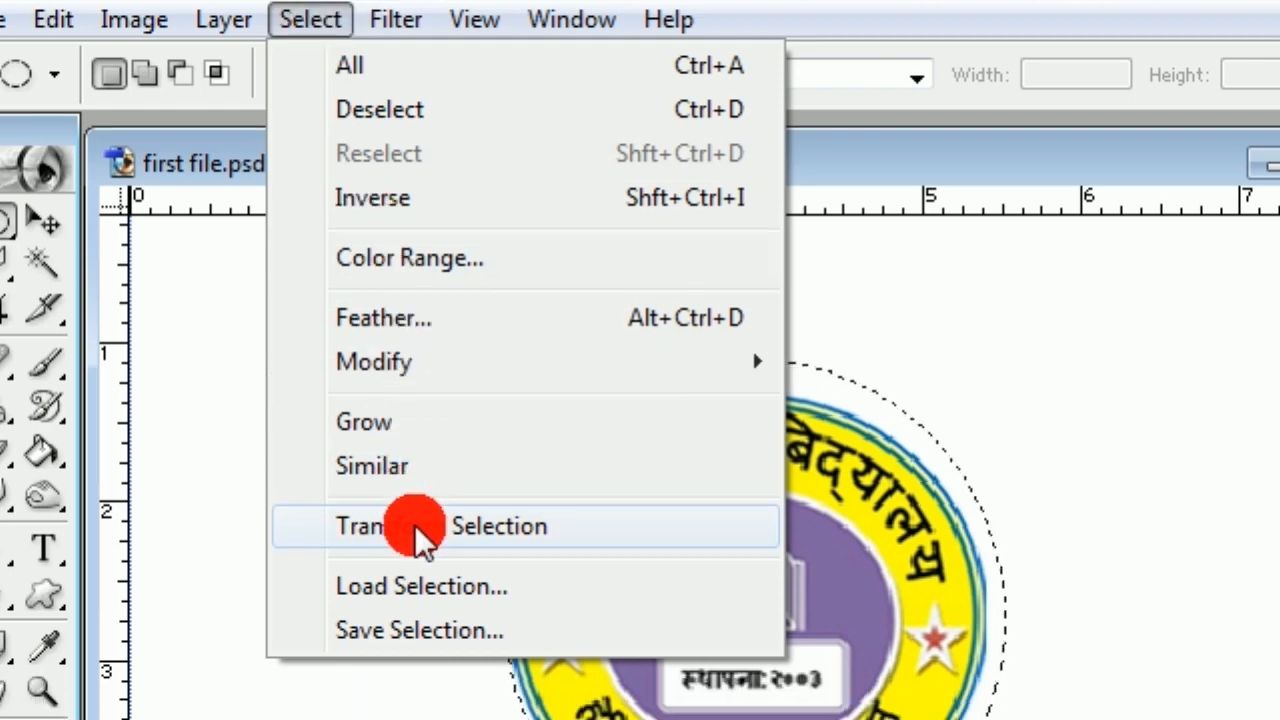
{"action": "left_click", "coordinate": [414, 568]}
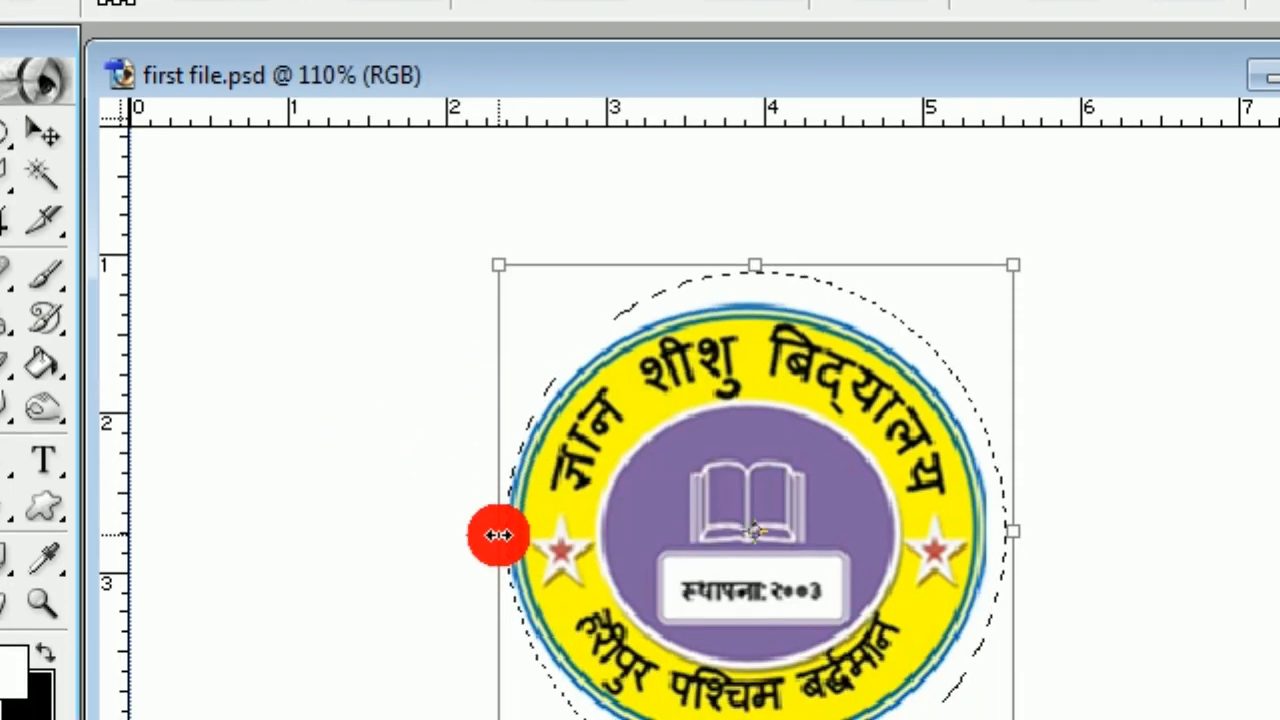
{"action": "left_click_drag", "start_coordinate": [498, 535], "coordinate": [484, 535]}
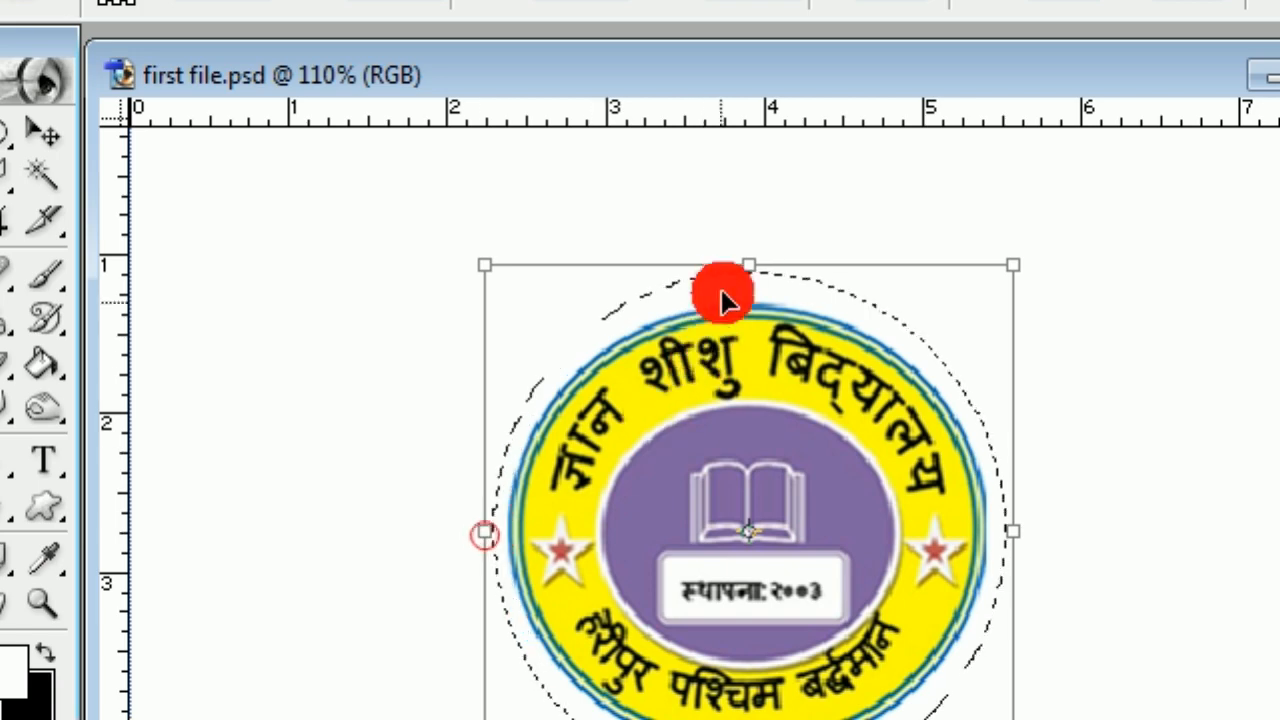
{"action": "left_click_drag", "start_coordinate": [737, 271], "coordinate": [737, 306]}
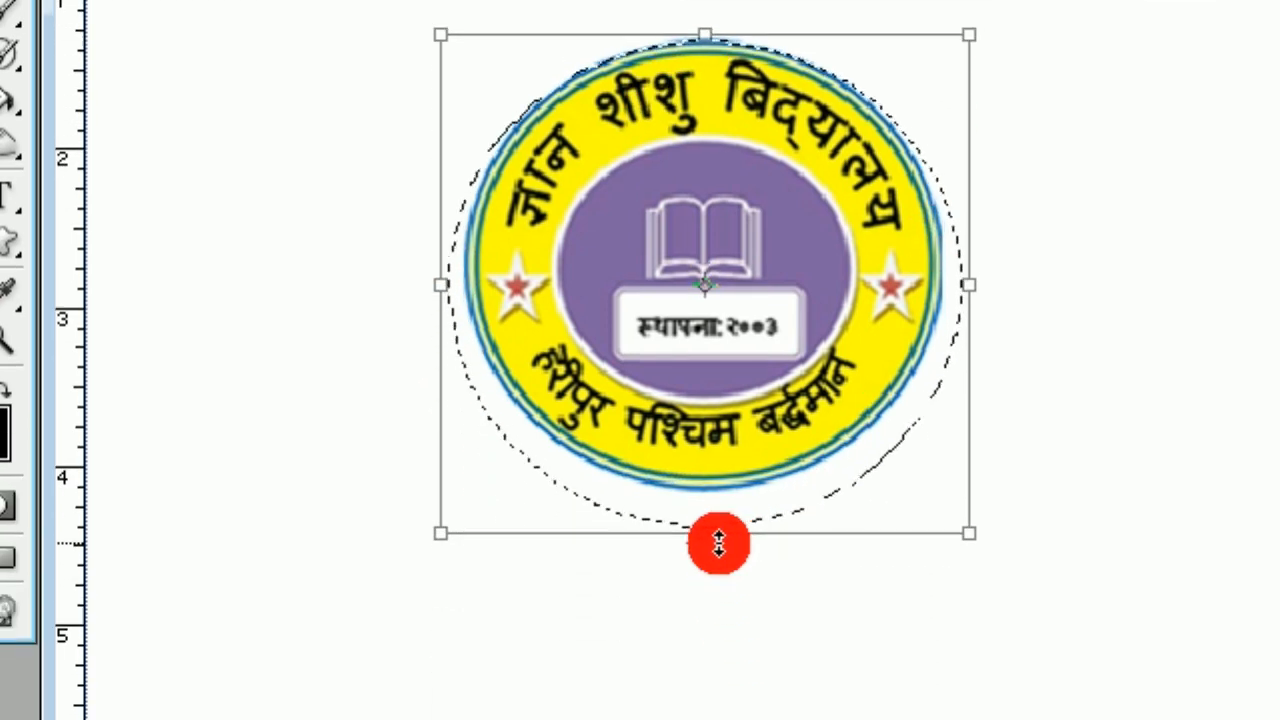
{"action": "left_click_drag", "start_coordinate": [711, 536], "coordinate": [711, 497]}
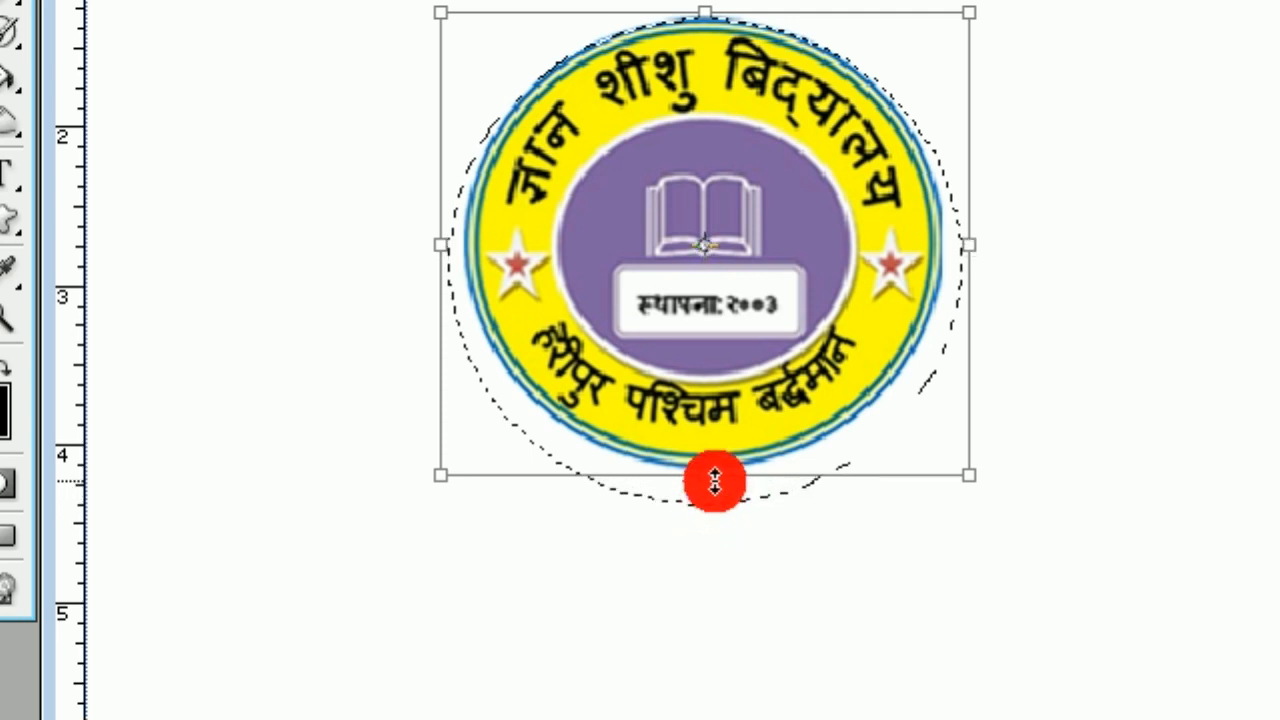
{"action": "left_click_drag", "start_coordinate": [973, 263], "coordinate": [937, 266]}
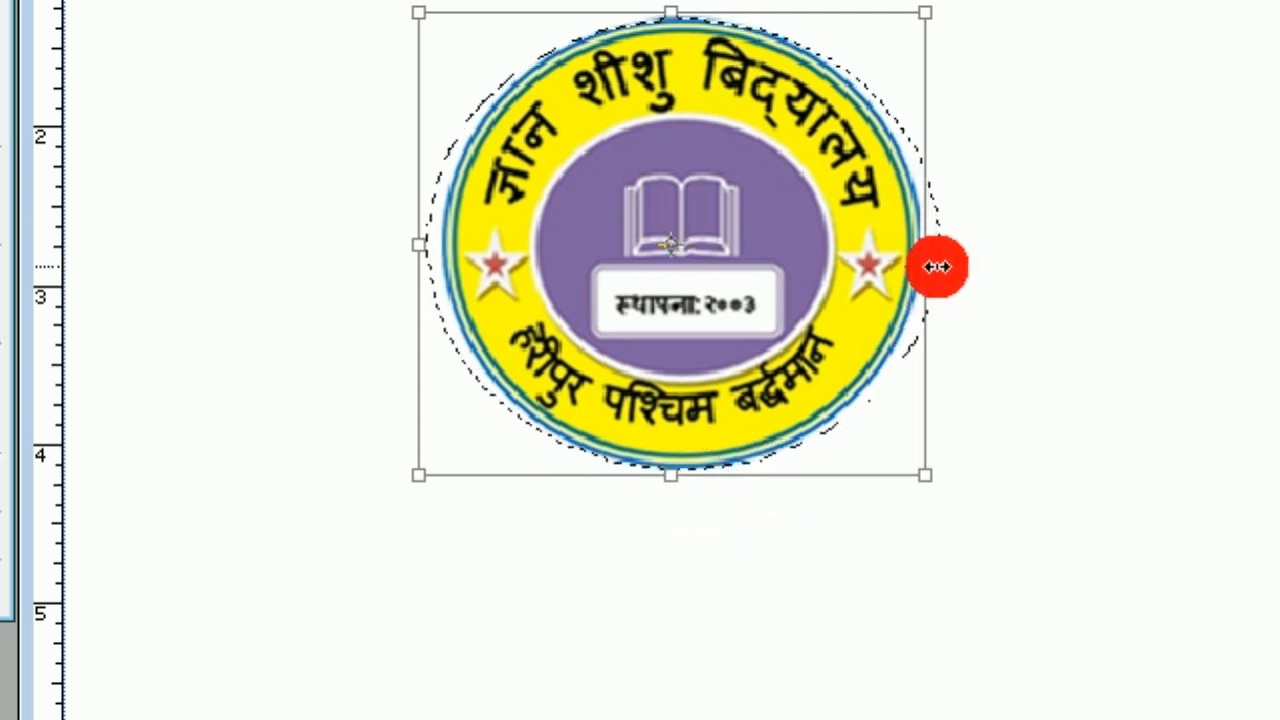
{"action": "left_click_drag", "start_coordinate": [419, 243], "coordinate": [434, 240]}
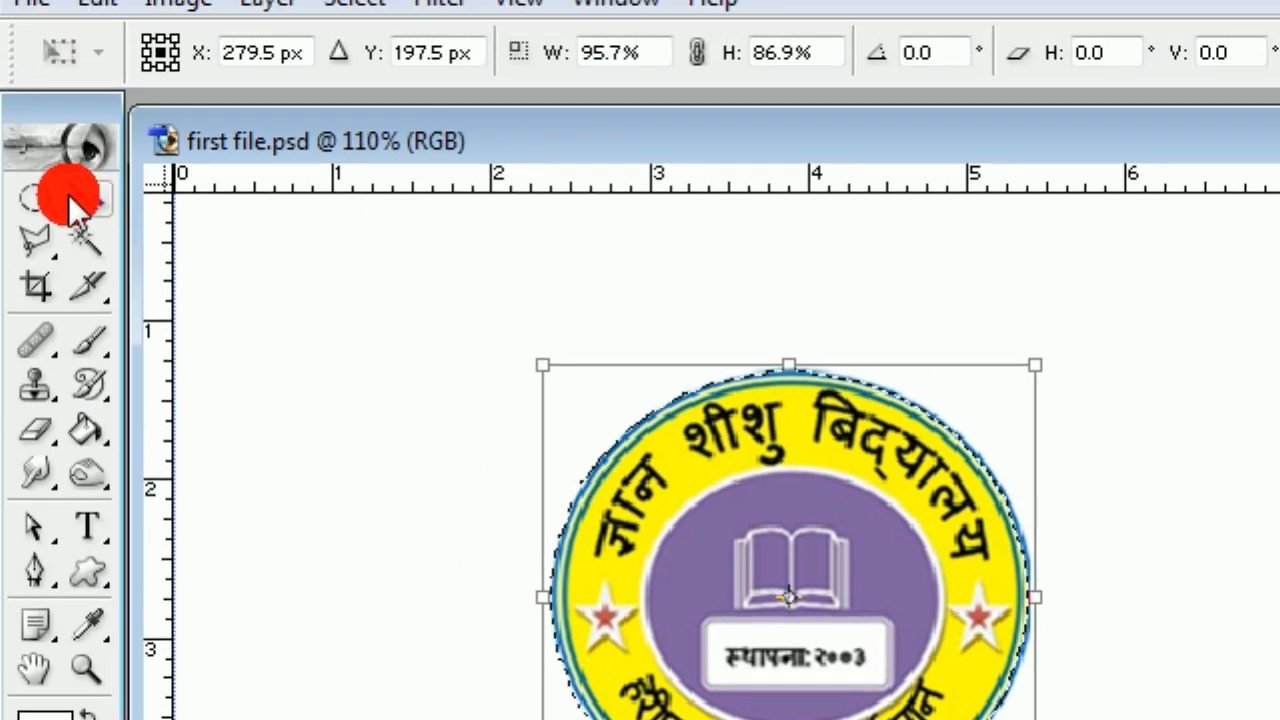
{"action": "left_click", "coordinate": [85, 205]}
{"action": "left_click", "coordinate": [1149, 523]}
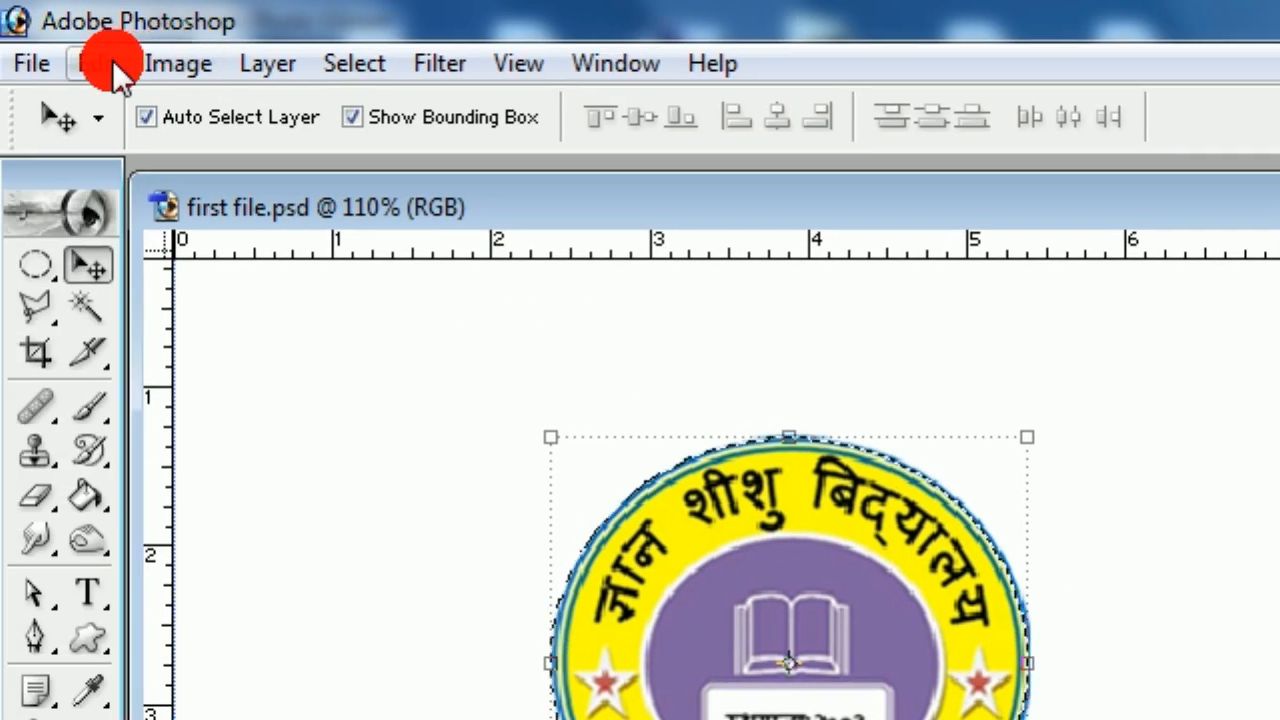
Copy the selected logo into the transparent Untitled-1 document and position it just above the canvas centre.
{"action": "left_click", "coordinate": [106, 58]}
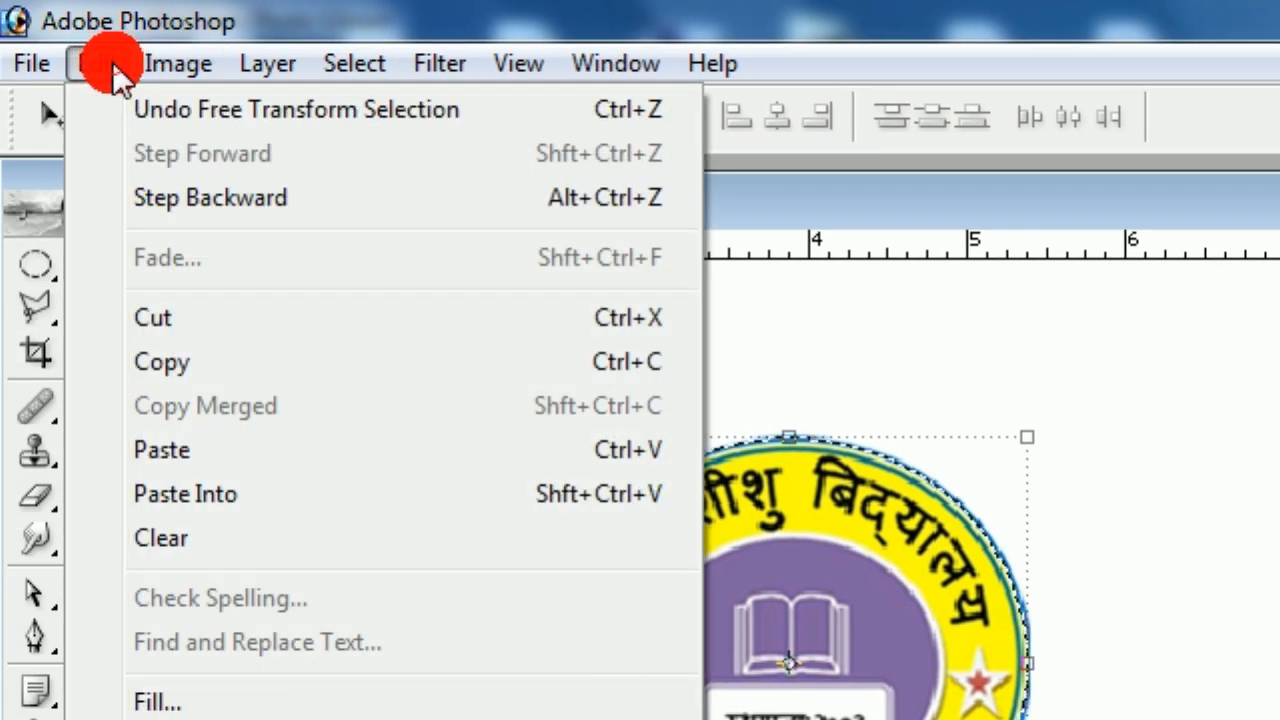
{"action": "left_click", "coordinate": [177, 362]}
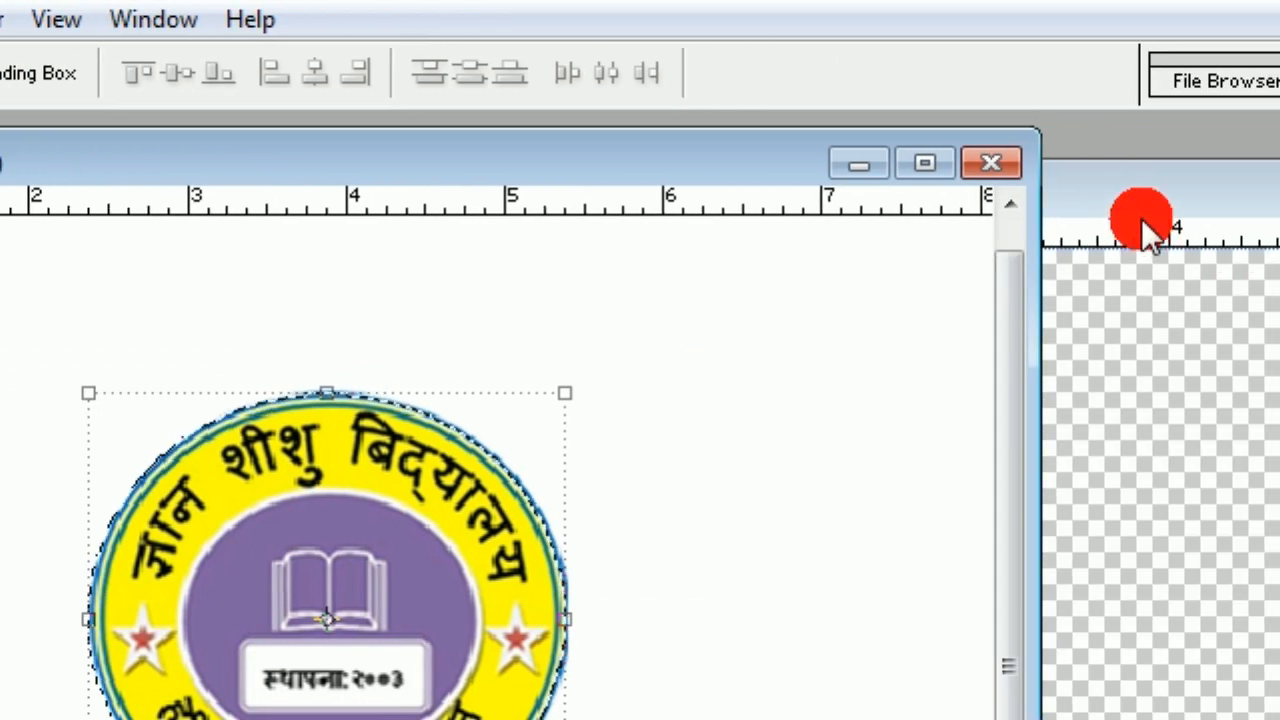
{"action": "left_click_drag", "start_coordinate": [1141, 218], "coordinate": [801, 180]}
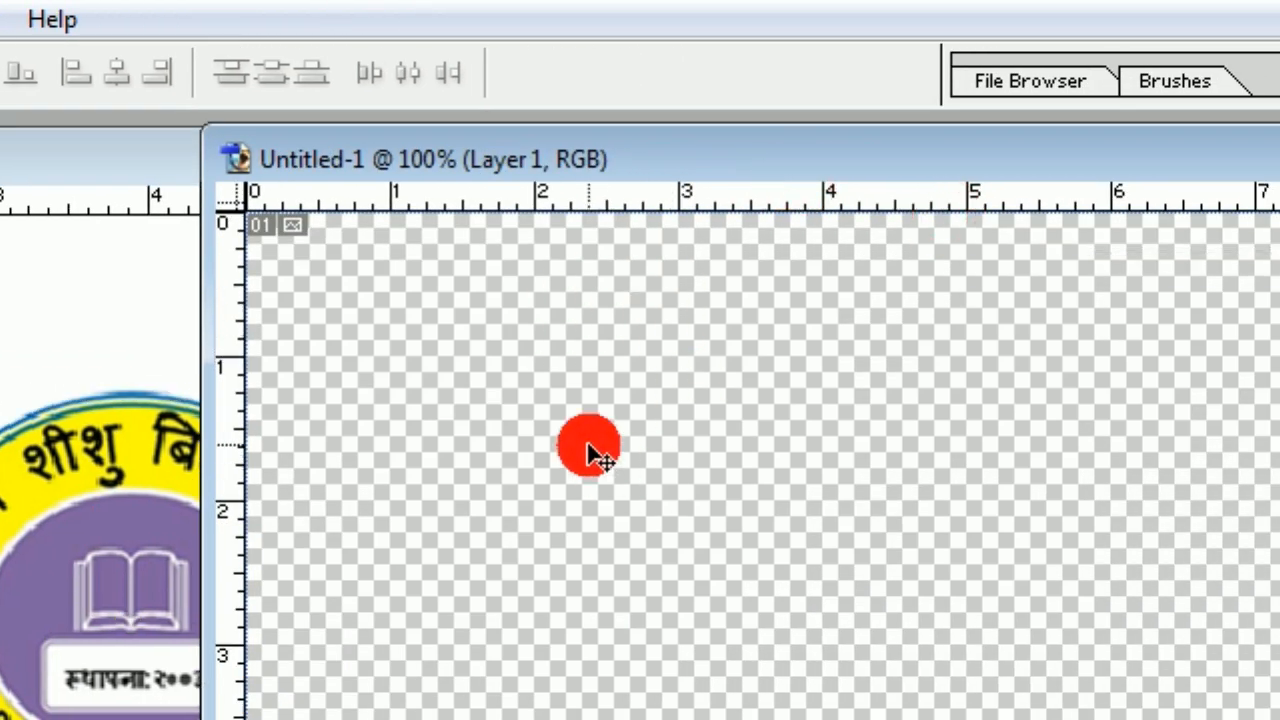
{"action": "left_click", "coordinate": [588, 445]}
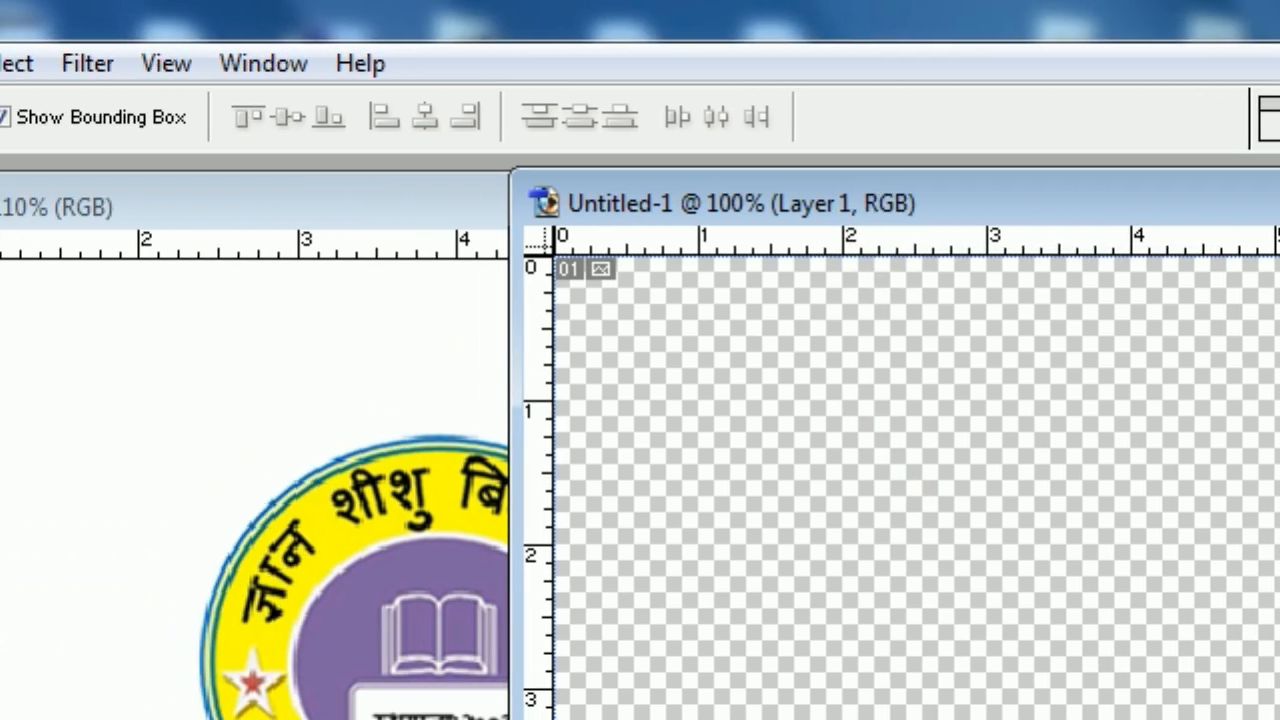
{"action": "left_click", "coordinate": [54, 64]}
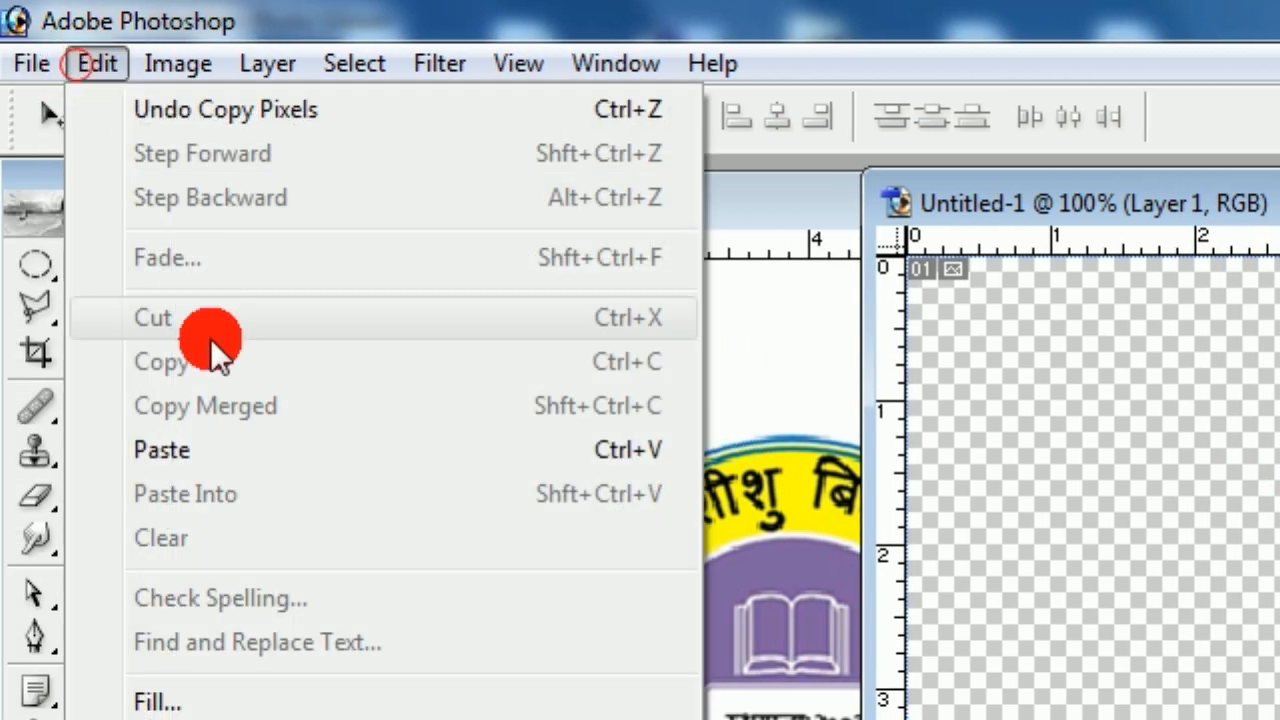
{"action": "left_click", "coordinate": [191, 450]}
{"action": "left_click_drag", "start_coordinate": [1135, 470], "coordinate": [1155, 410]}
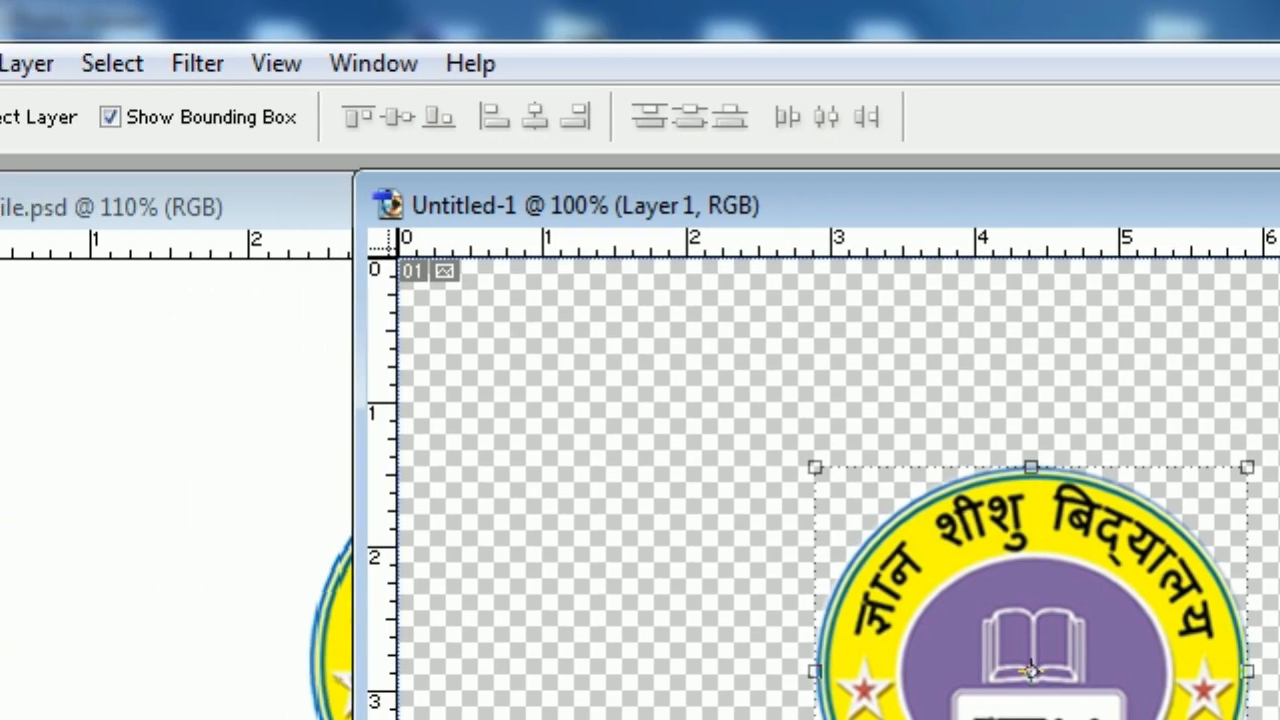
Start saving the Untitled-1 document in the "save file" folder as a new file named "3rd file".
{"action": "left_click", "coordinate": [38, 62]}
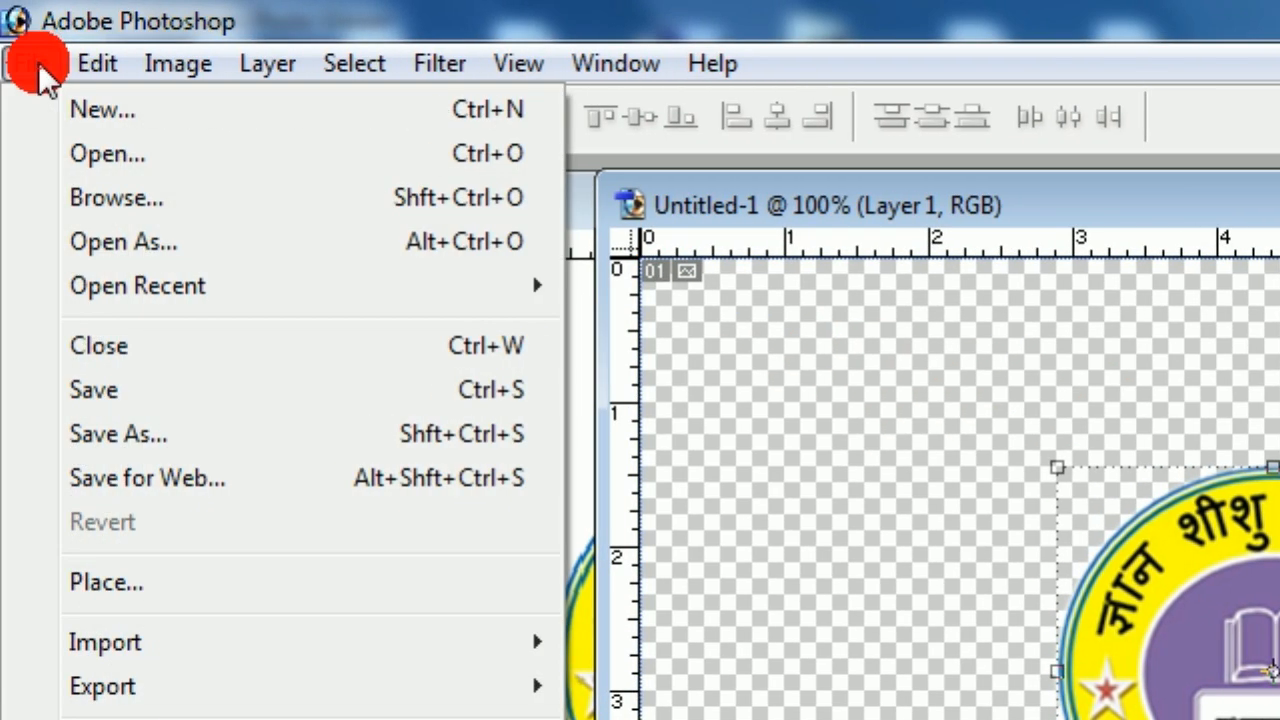
{"action": "mouse_move", "coordinate": [62, 63]}
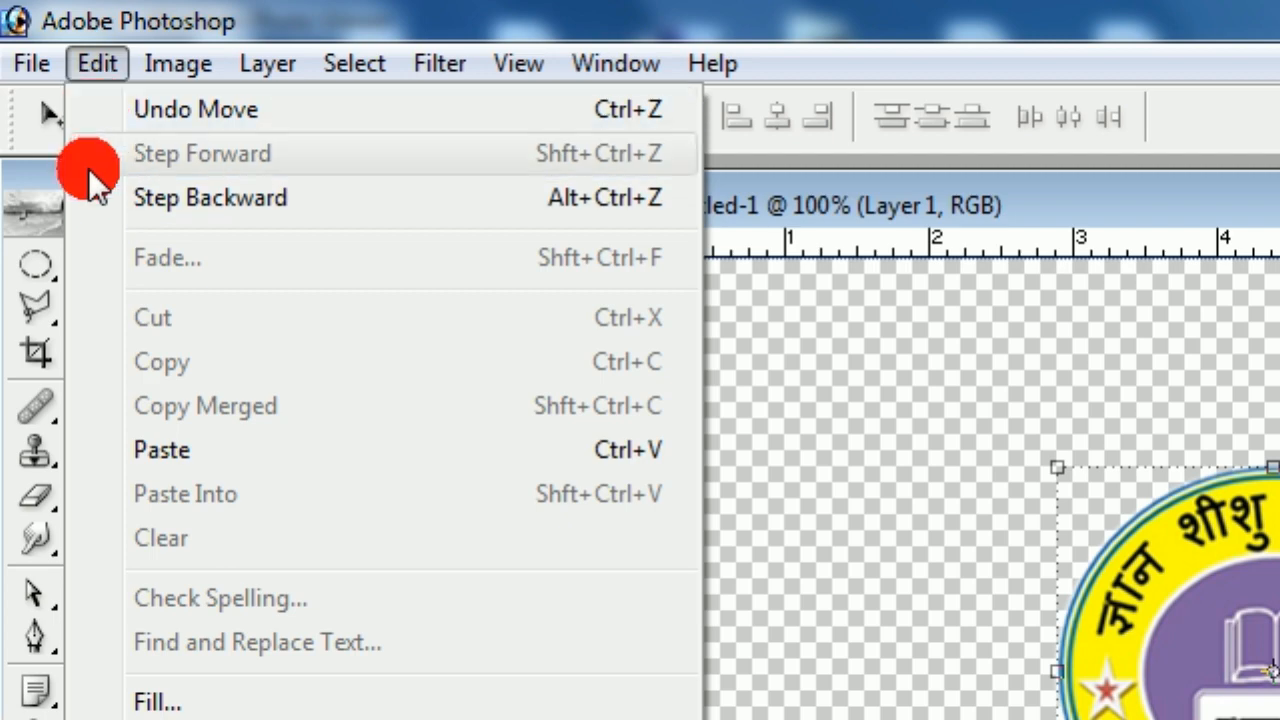
{"action": "left_click_drag", "start_coordinate": [894, 206], "coordinate": [819, 216]}
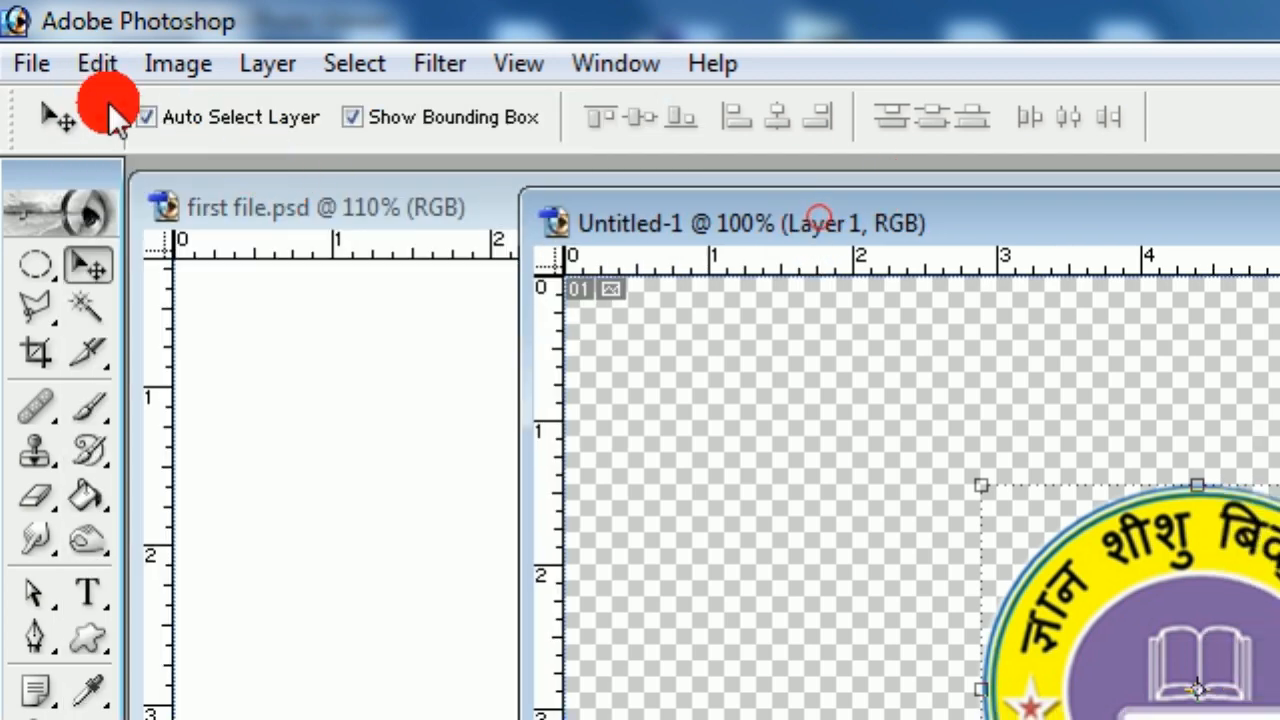
{"action": "left_click", "coordinate": [42, 67]}
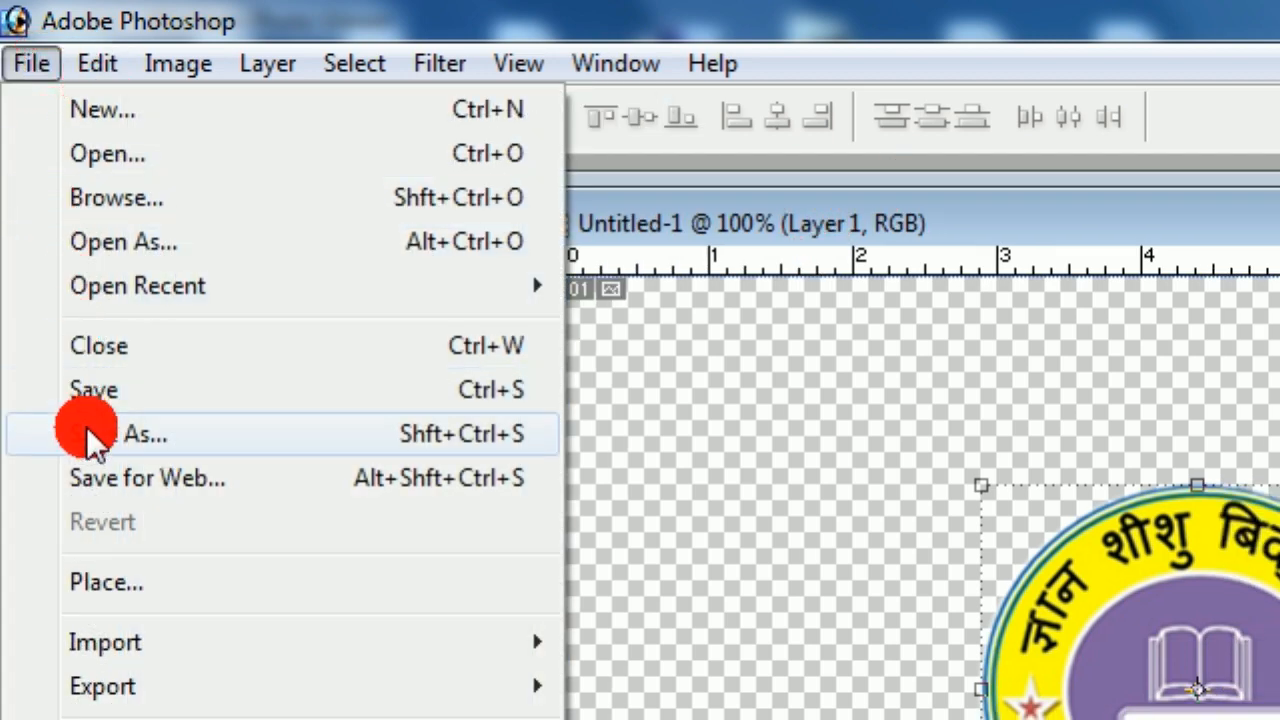
{"action": "left_click", "coordinate": [122, 436]}
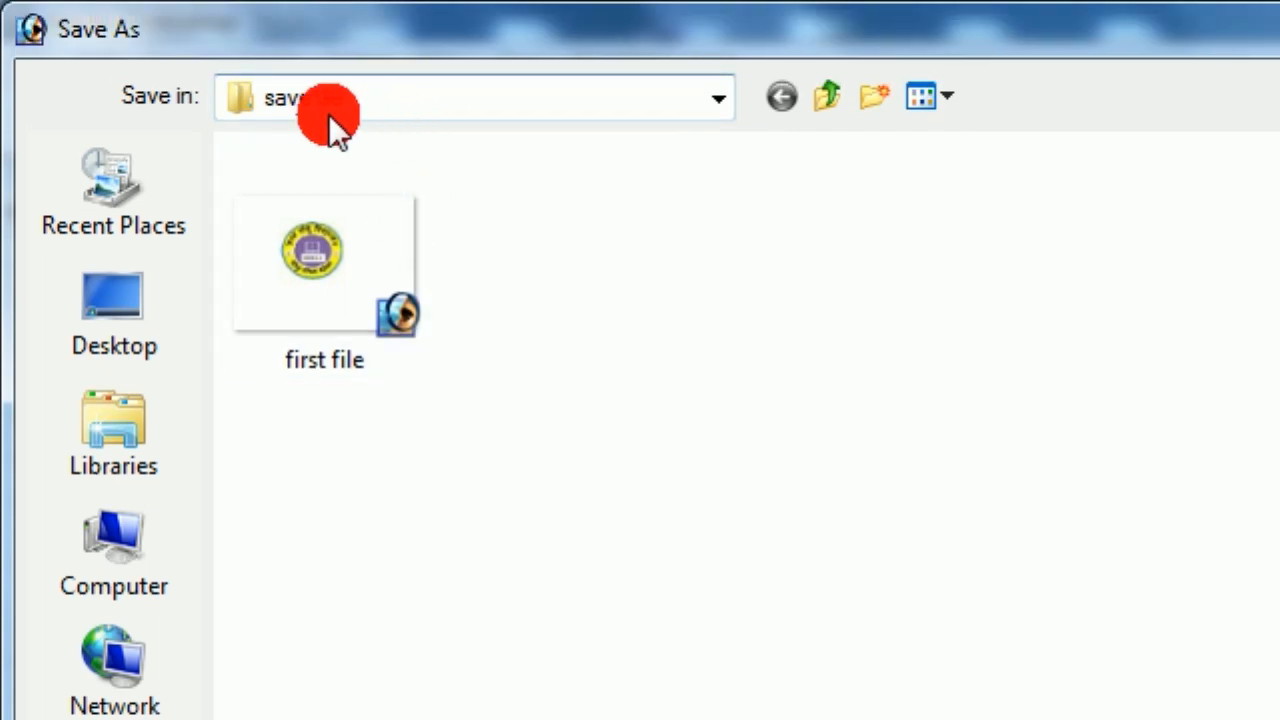
{"action": "left_click", "coordinate": [553, 719]}
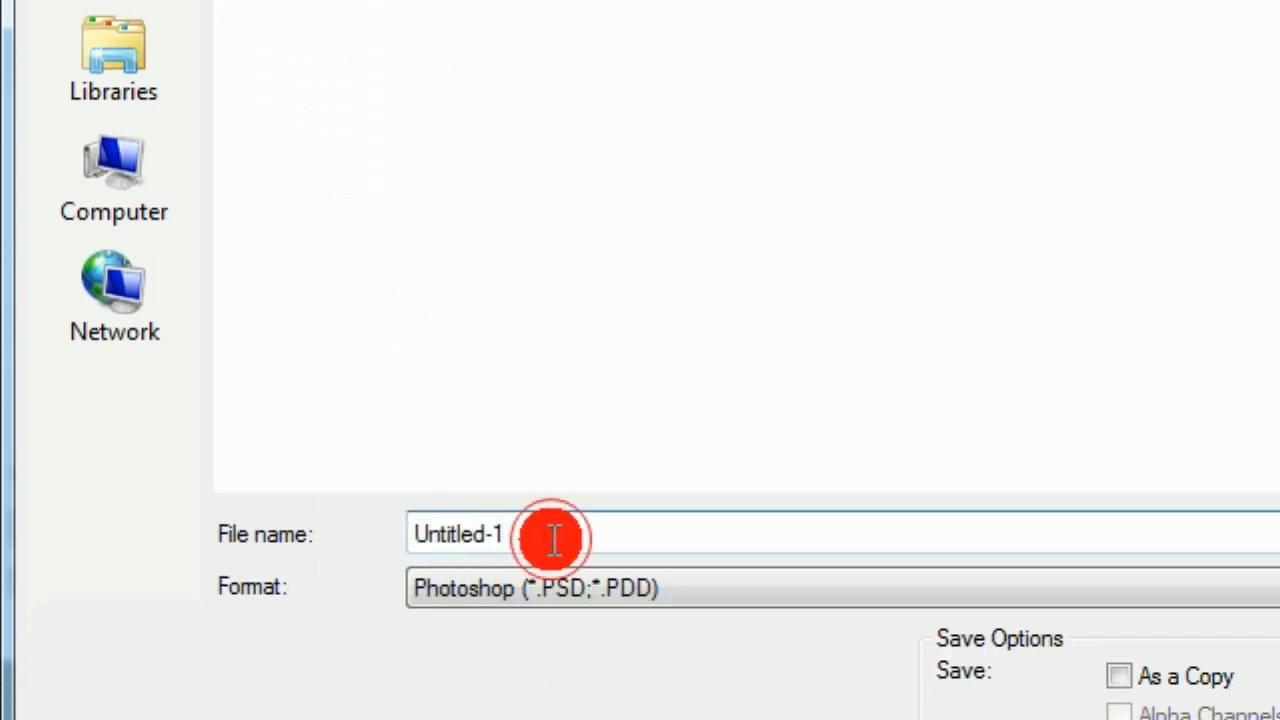
{"action": "left_click_drag", "start_coordinate": [553, 539], "coordinate": [370, 532]}
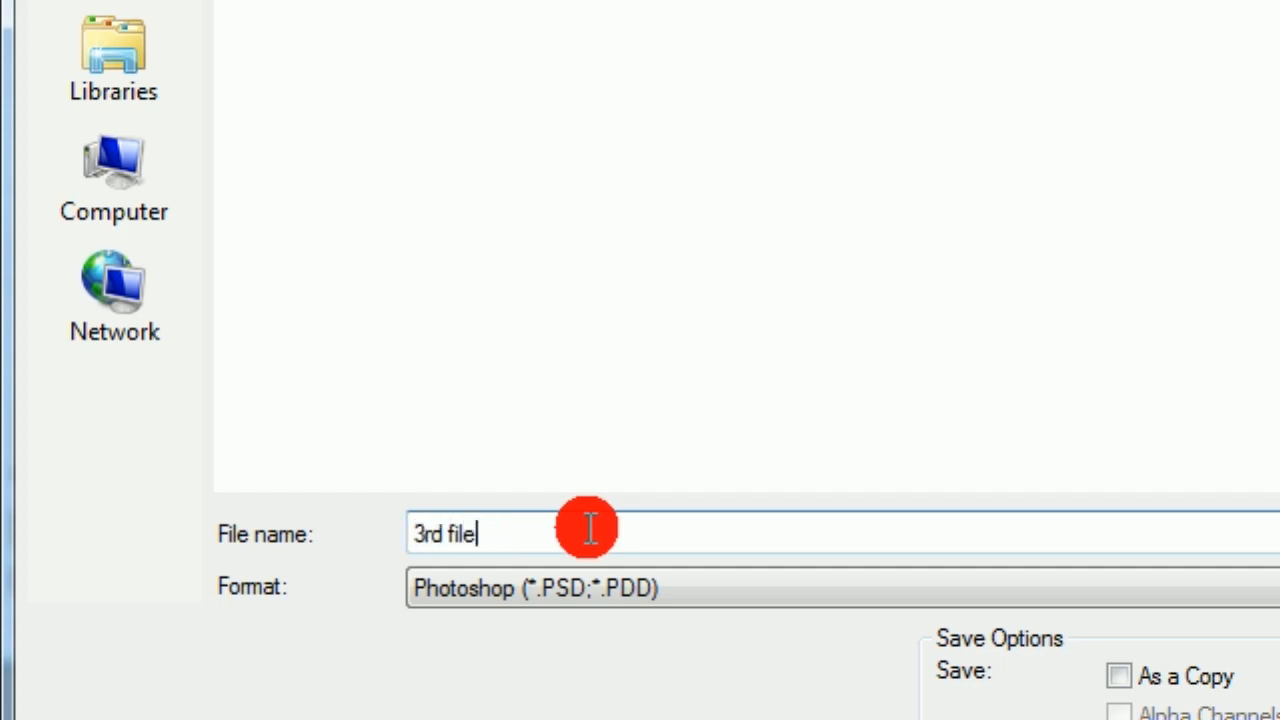
{"action": "type", "text": "3rd file"}
Choose the PNG format for "3rd file" and save it with interlacing set to None.
{"action": "left_click", "coordinate": [433, 587]}
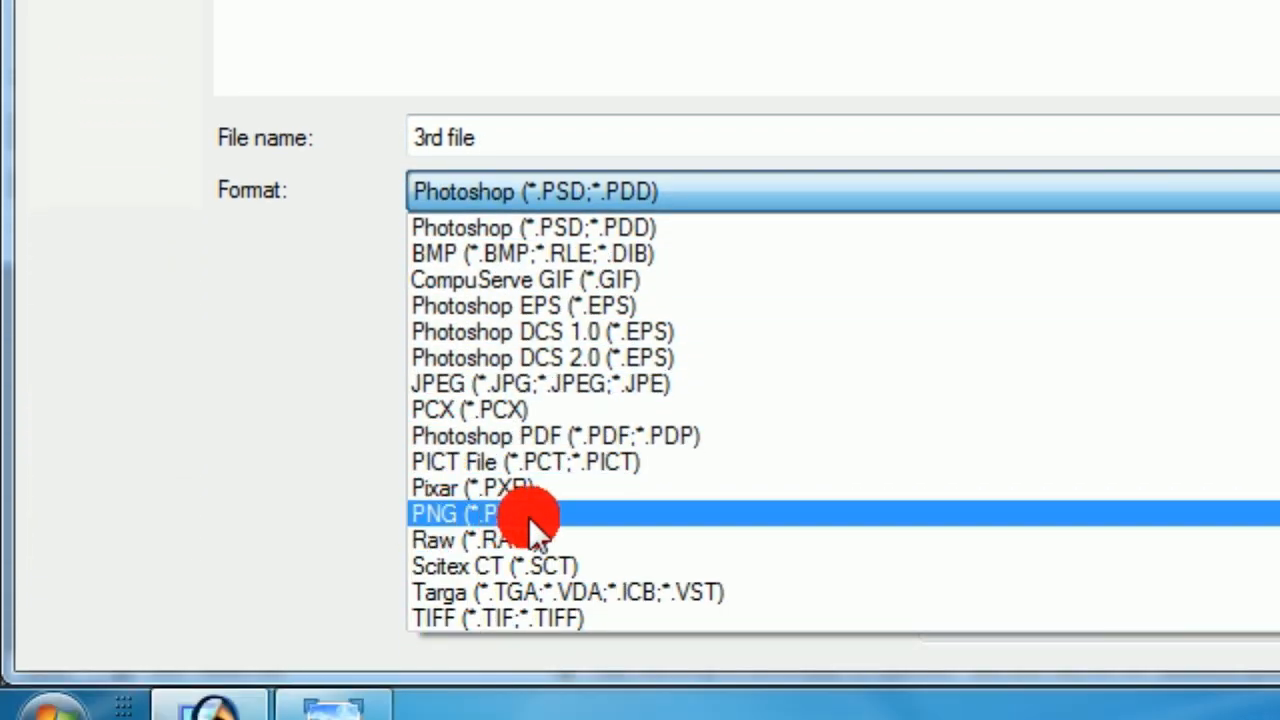
{"action": "left_click", "coordinate": [484, 516]}
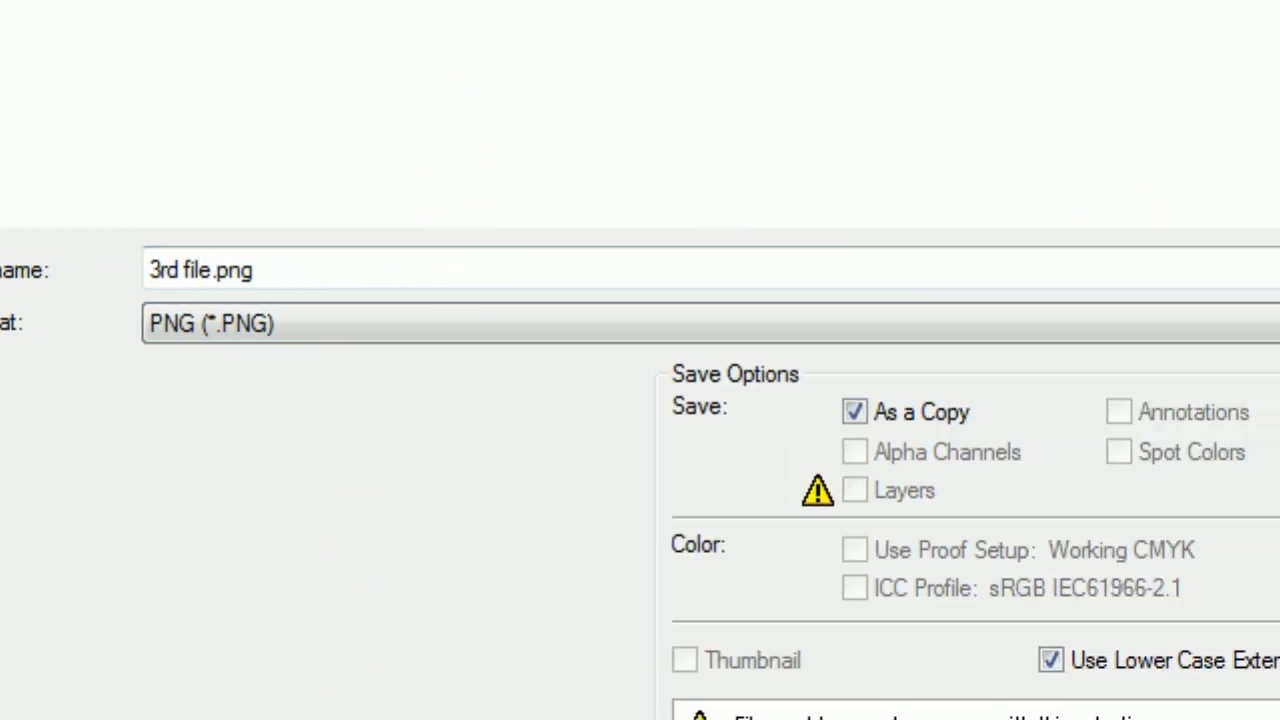
{"action": "left_click", "coordinate": [1187, 104]}
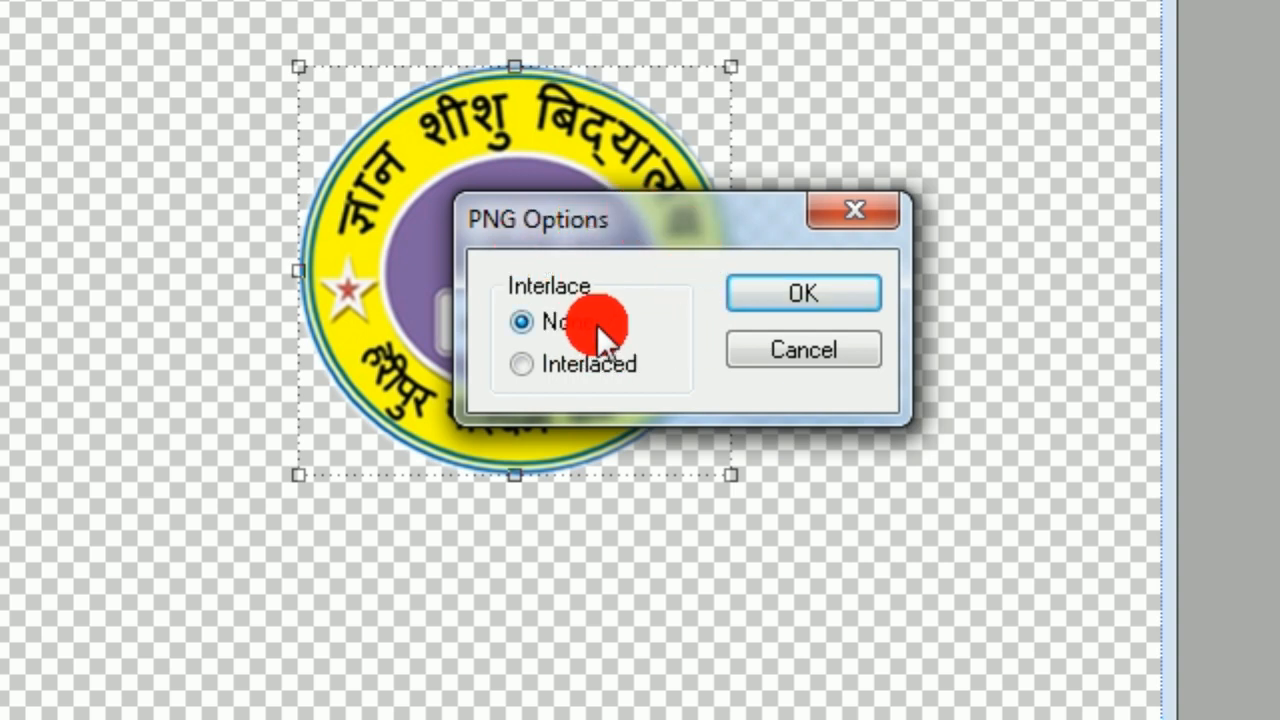
{"action": "left_click", "coordinate": [789, 306]}
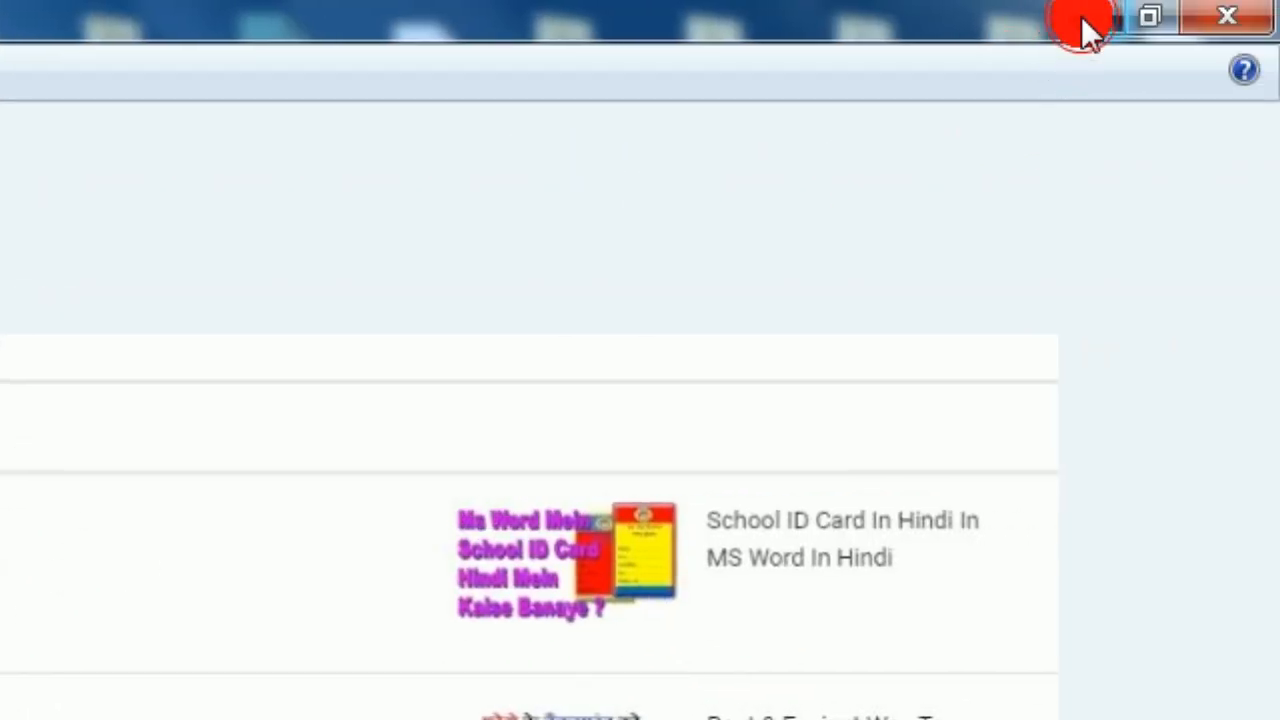
Switch to the desktop's "save file" folder and preview the "second file" image.
{"action": "left_click", "coordinate": [1085, 25]}
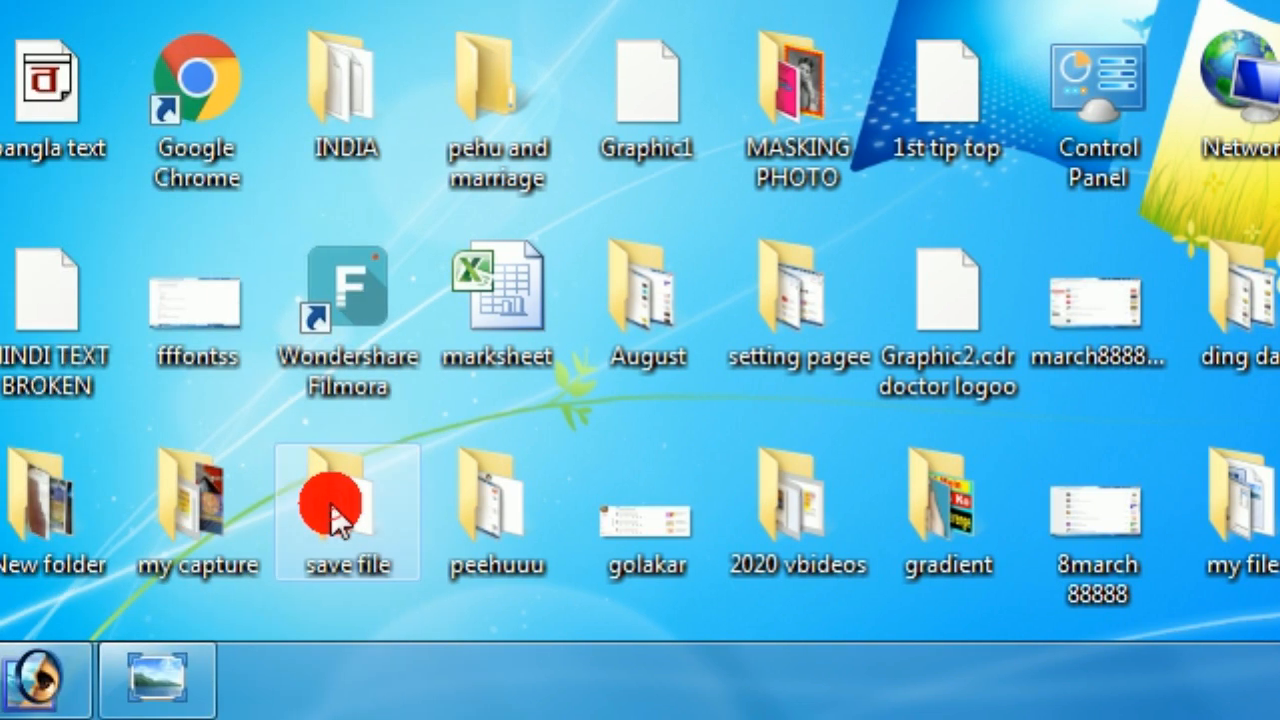
{"action": "double_click", "coordinate": [330, 502]}
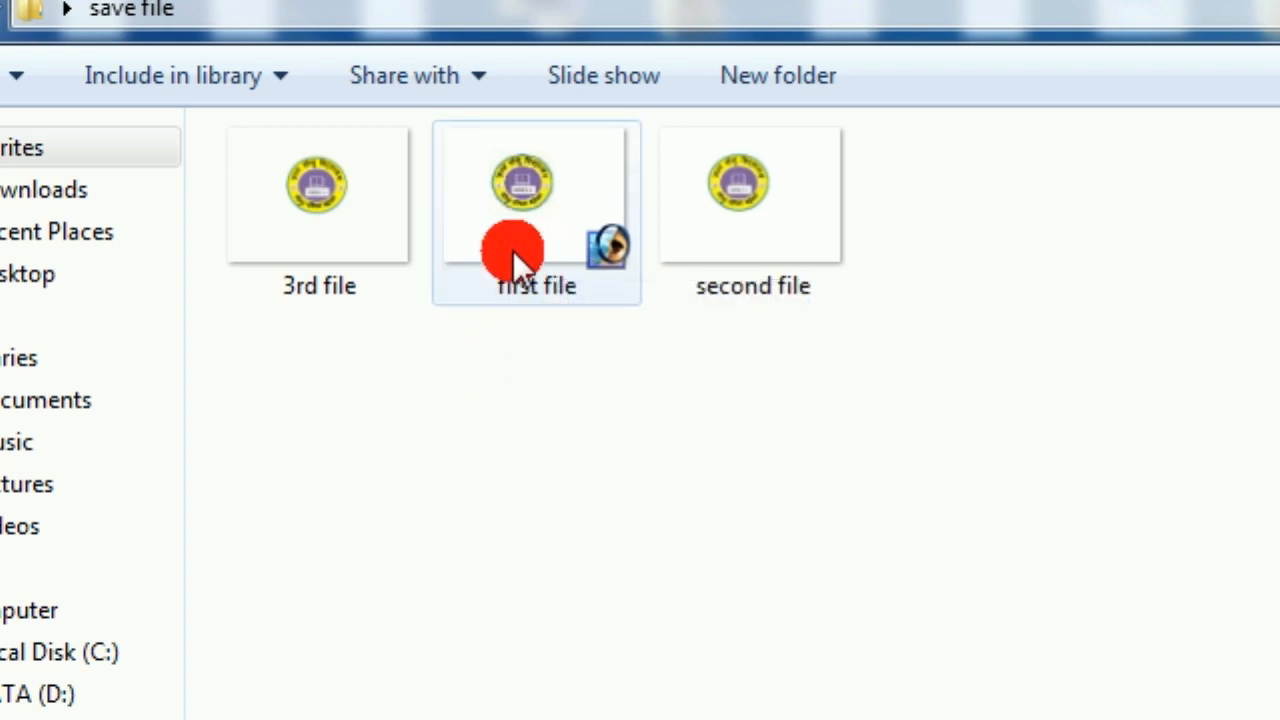
{"action": "mouse_move", "coordinate": [596, 269]}
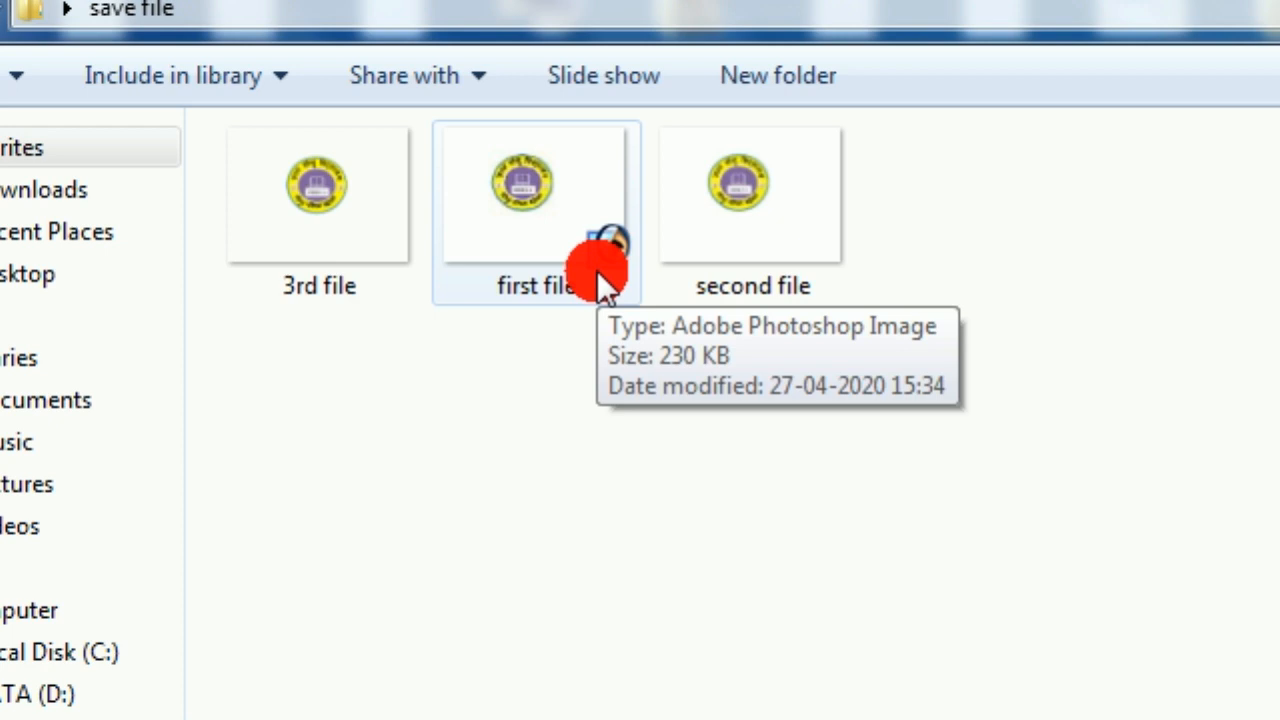
{"action": "mouse_move", "coordinate": [749, 256]}
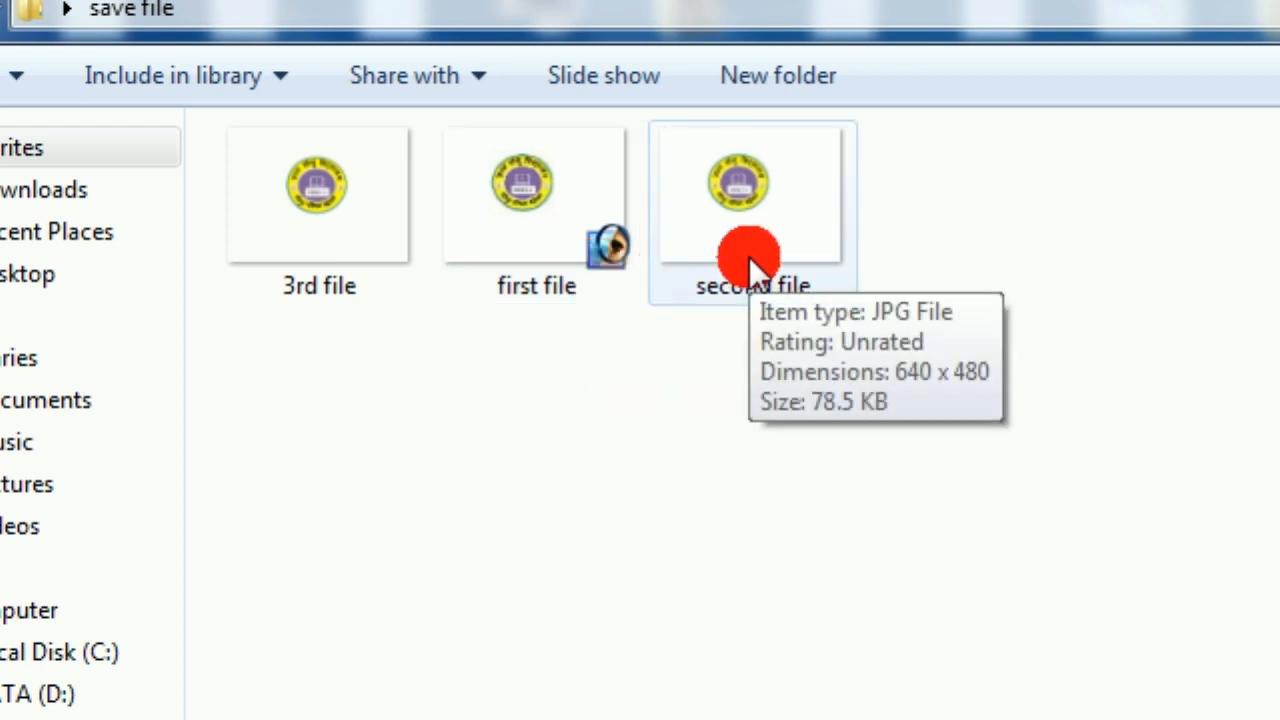
{"action": "right_click", "coordinate": [749, 212]}
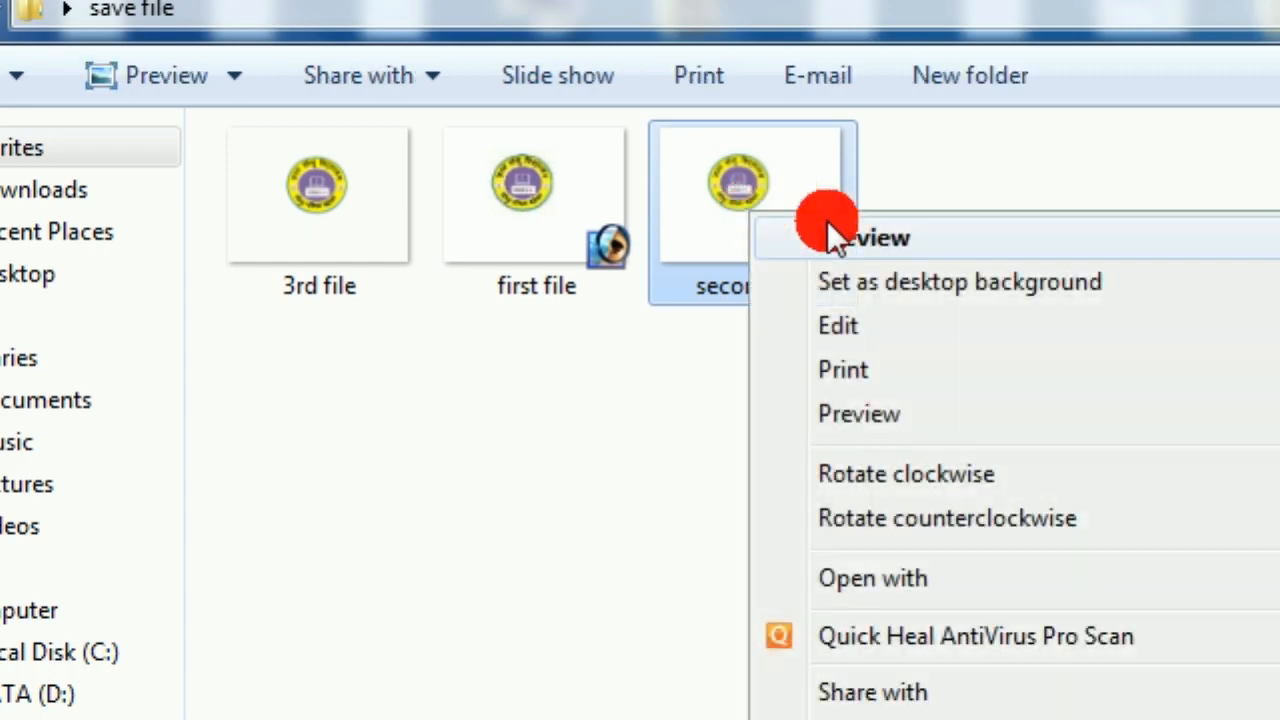
{"action": "left_click", "coordinate": [834, 237]}
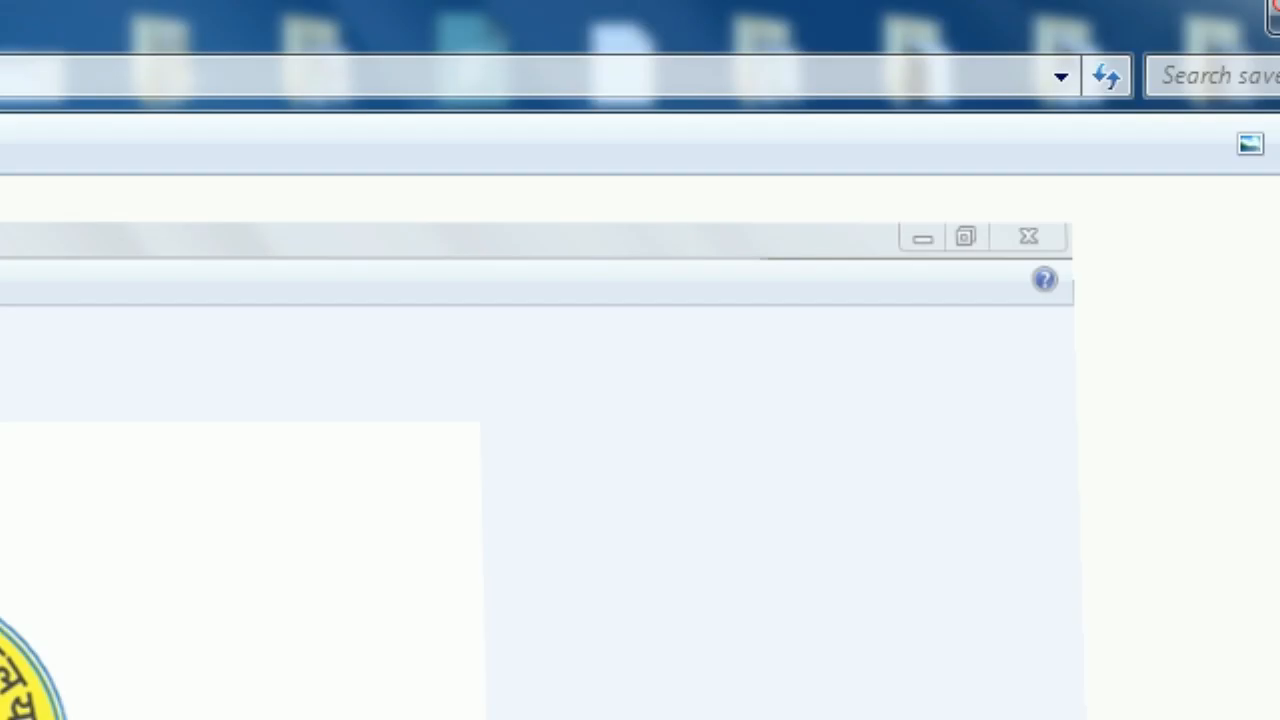
Preview the "3rd file" PNG to check its background, and close the viewer.
{"action": "left_click", "coordinate": [336, 292]}
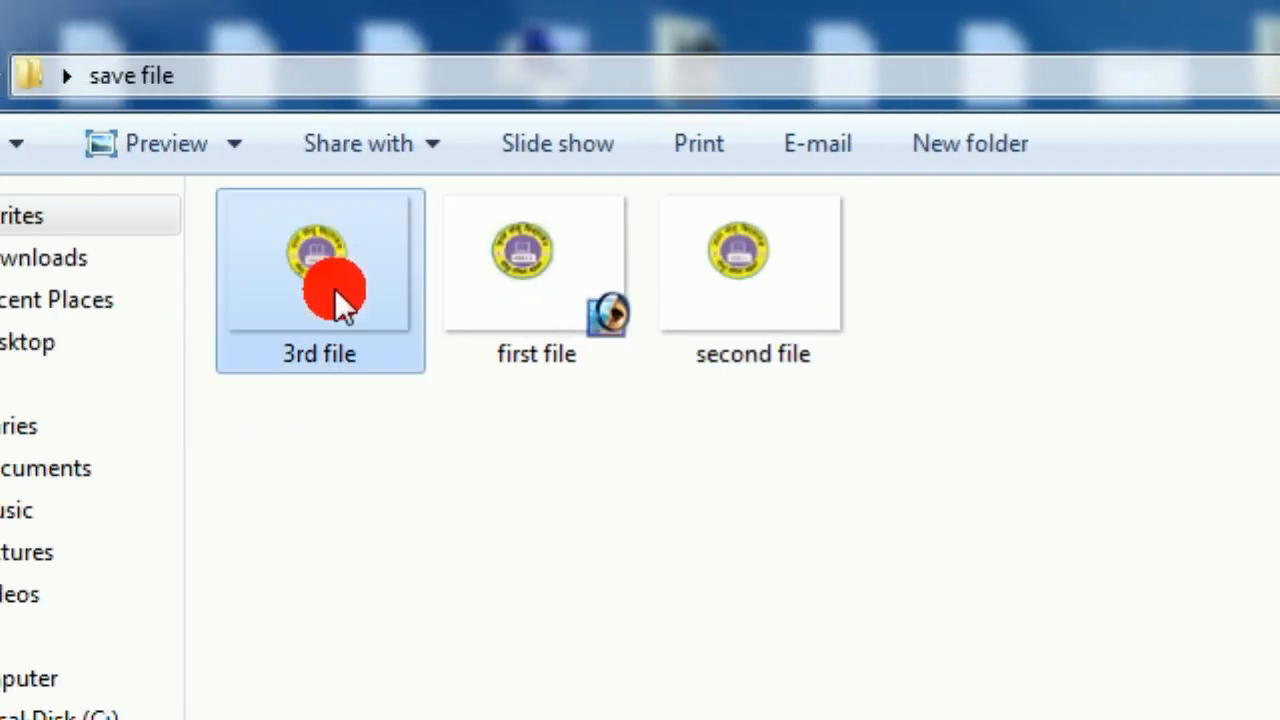
{"action": "right_click", "coordinate": [334, 287]}
{"action": "left_click", "coordinate": [428, 489]}
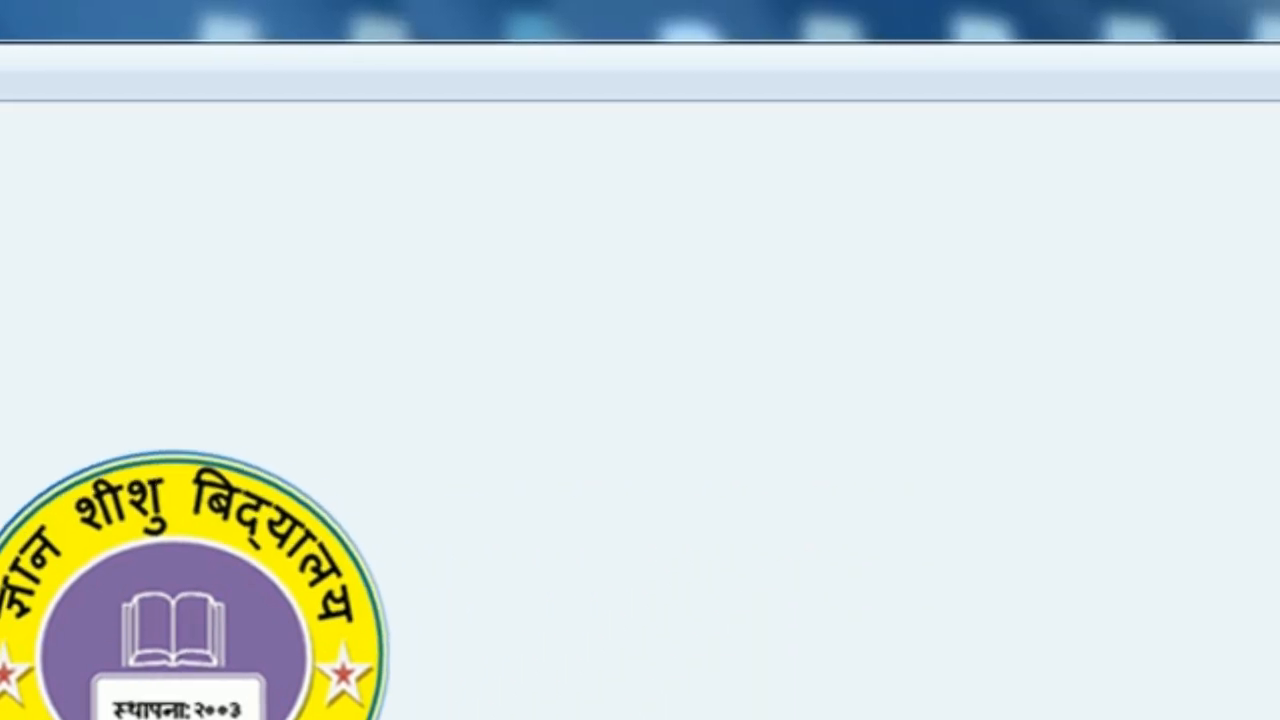
{"action": "left_click", "coordinate": [1240, 30]}
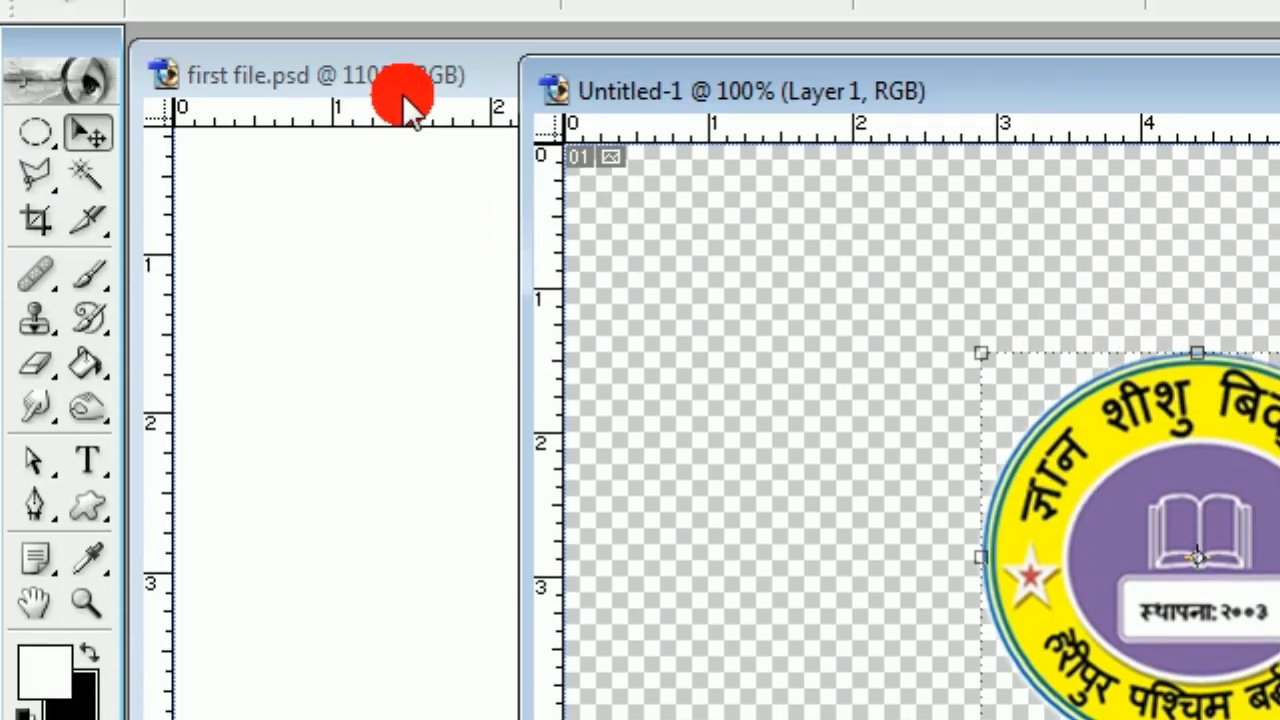
Bring the "first file.psd" document to the front in Photoshop and shift its window slightly, keeping it open.
{"action": "left_click", "coordinate": [402, 93]}
{"action": "left_click_drag", "start_coordinate": [534, 199], "coordinate": [643, 226]}
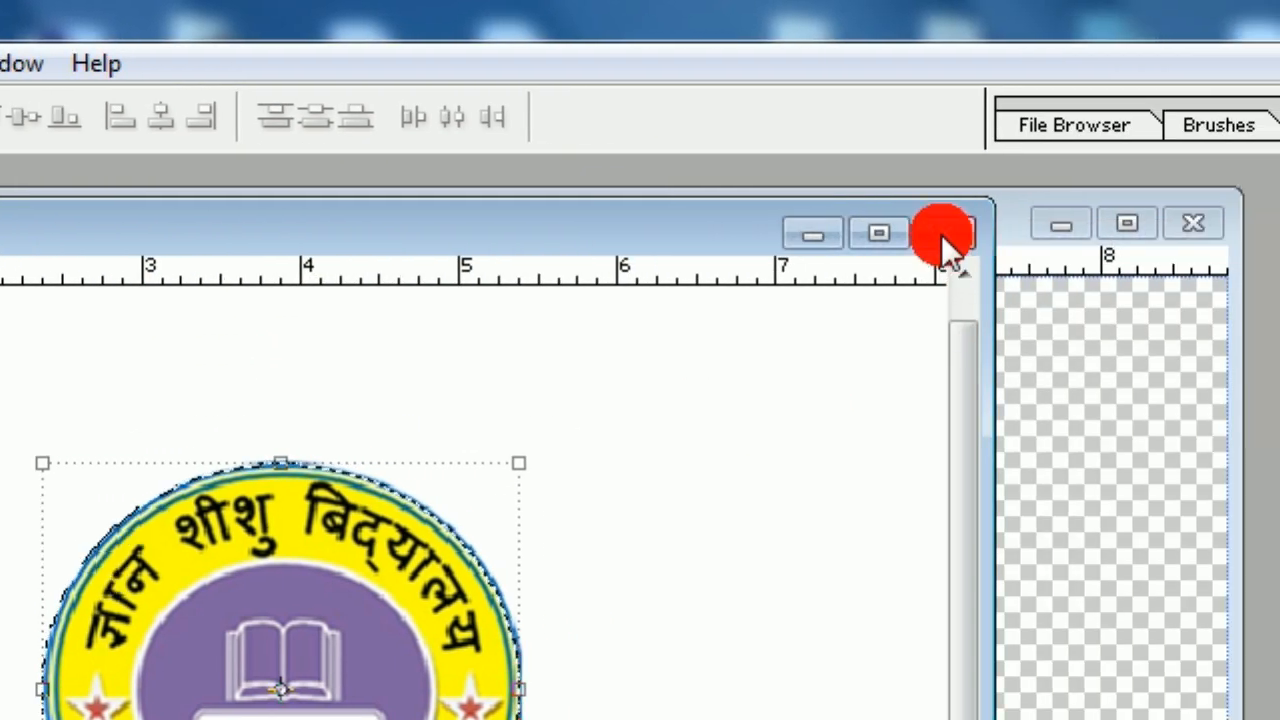
{"action": "left_click", "coordinate": [1143, 234]}
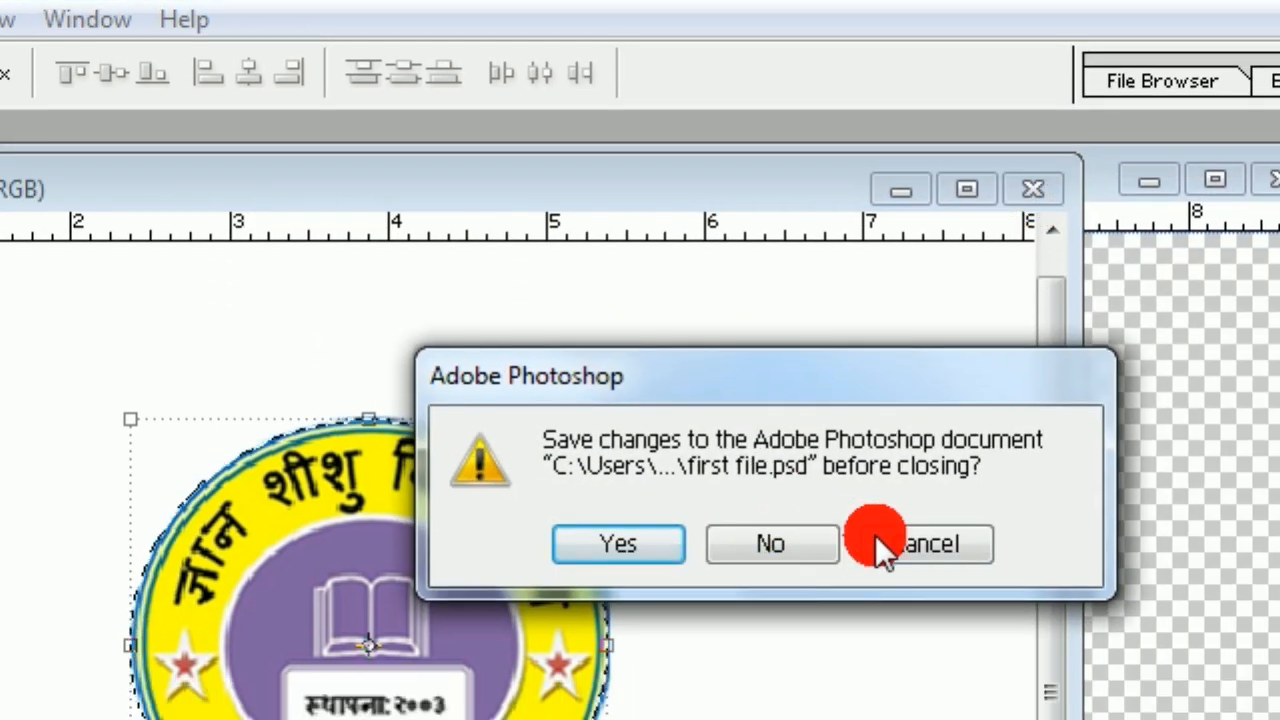
{"action": "left_click", "coordinate": [878, 543]}
Create a new transparent document and position its window over the "first file.psd" document.
{"action": "left_click", "coordinate": [29, 57]}
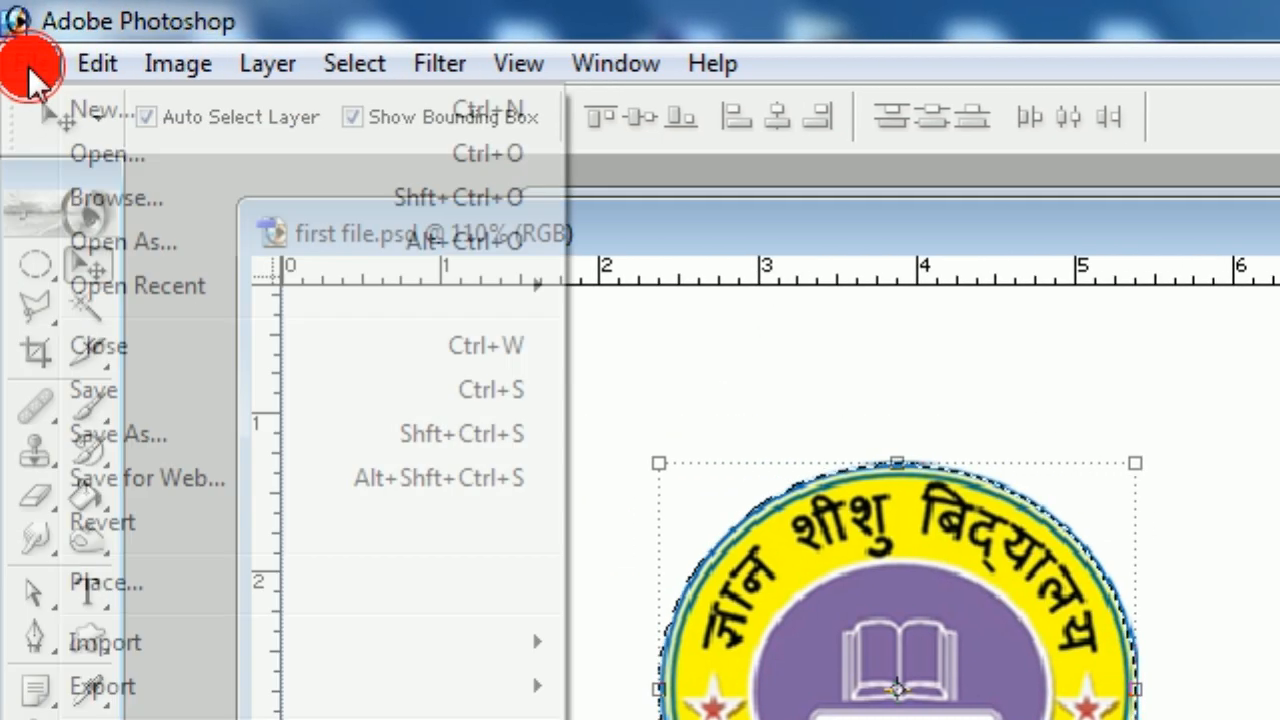
{"action": "left_click", "coordinate": [88, 115]}
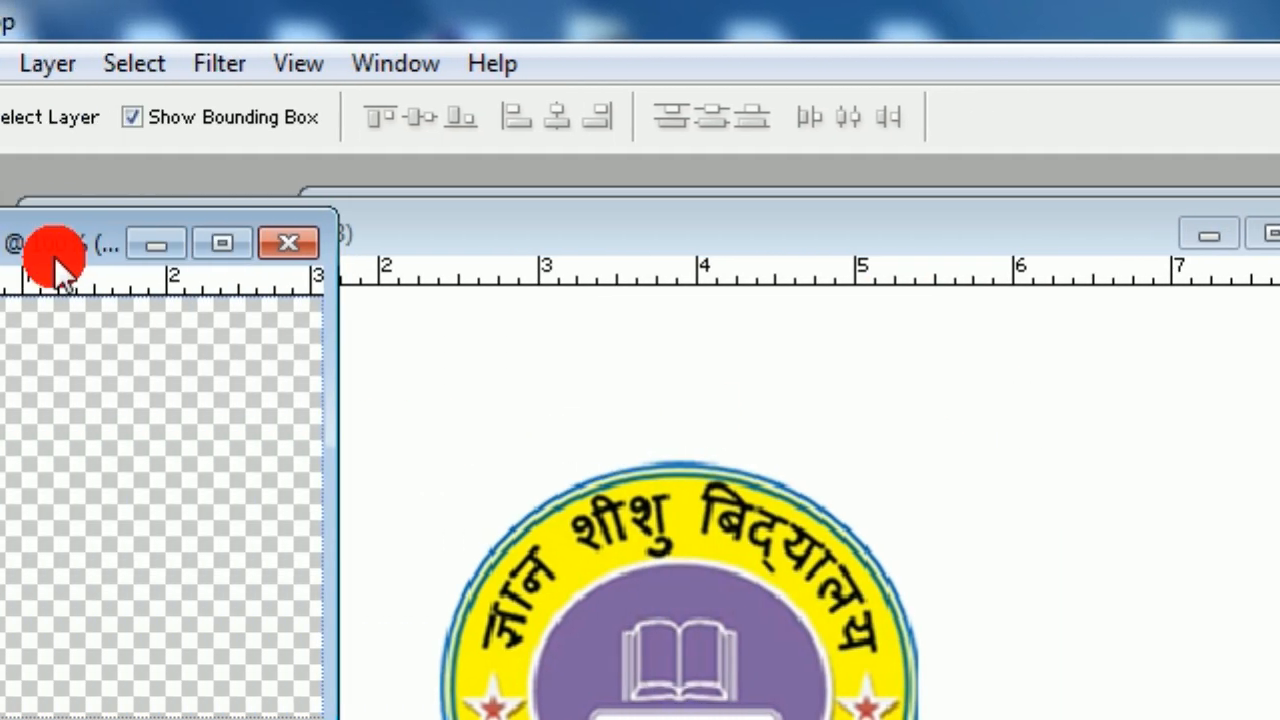
{"action": "left_click_drag", "start_coordinate": [54, 256], "coordinate": [383, 294]}
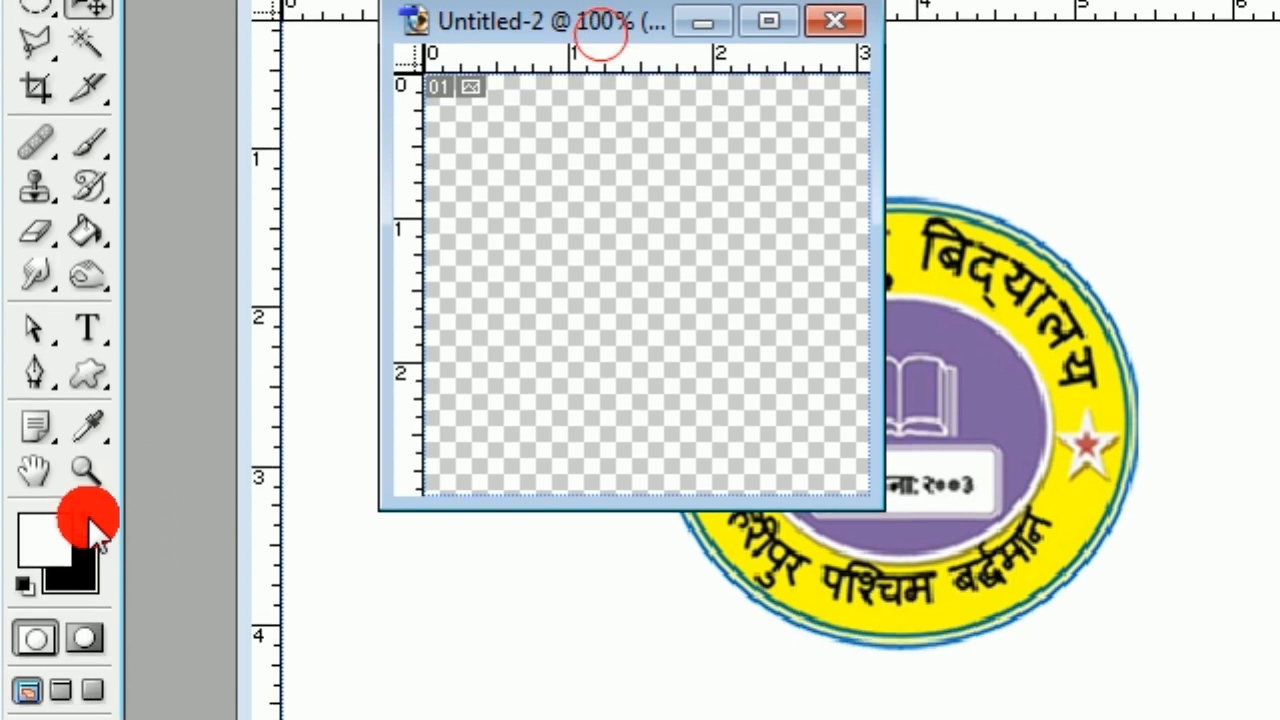
Swap the foreground and background colors and fill the Untitled-2 document with black using the Paint Bucket.
{"action": "left_click", "coordinate": [88, 516]}
{"action": "left_click", "coordinate": [92, 232]}
{"action": "left_click", "coordinate": [525, 252]}
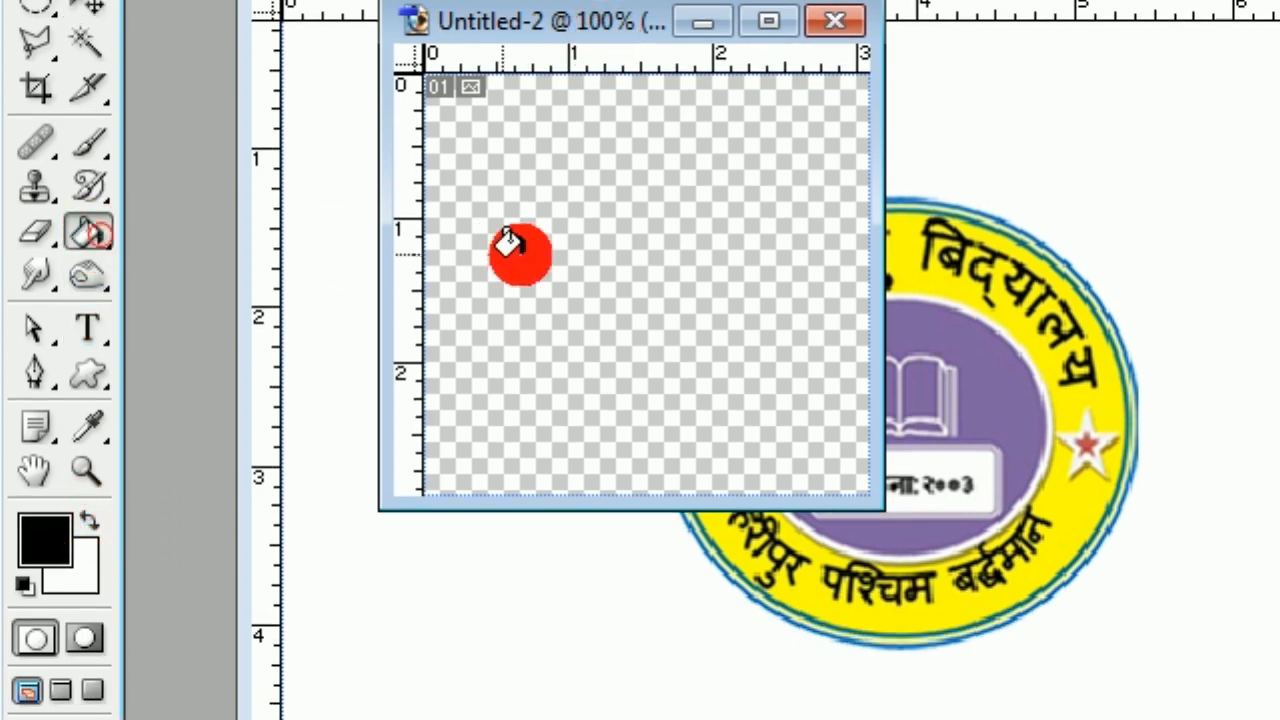
{"action": "left_click", "coordinate": [597, 266]}
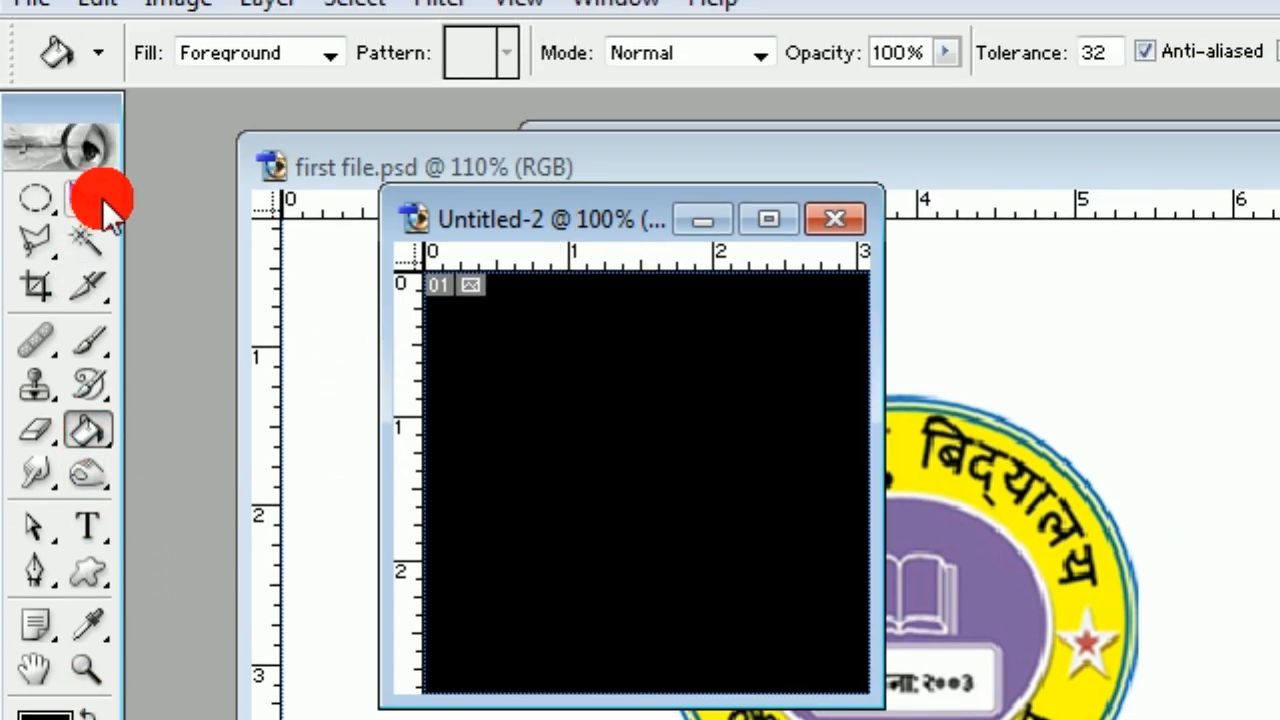
Open "3rd file.png" from the "save file" folder and move its window beside the black Untitled-2 document.
{"action": "left_click", "coordinate": [92, 1]}
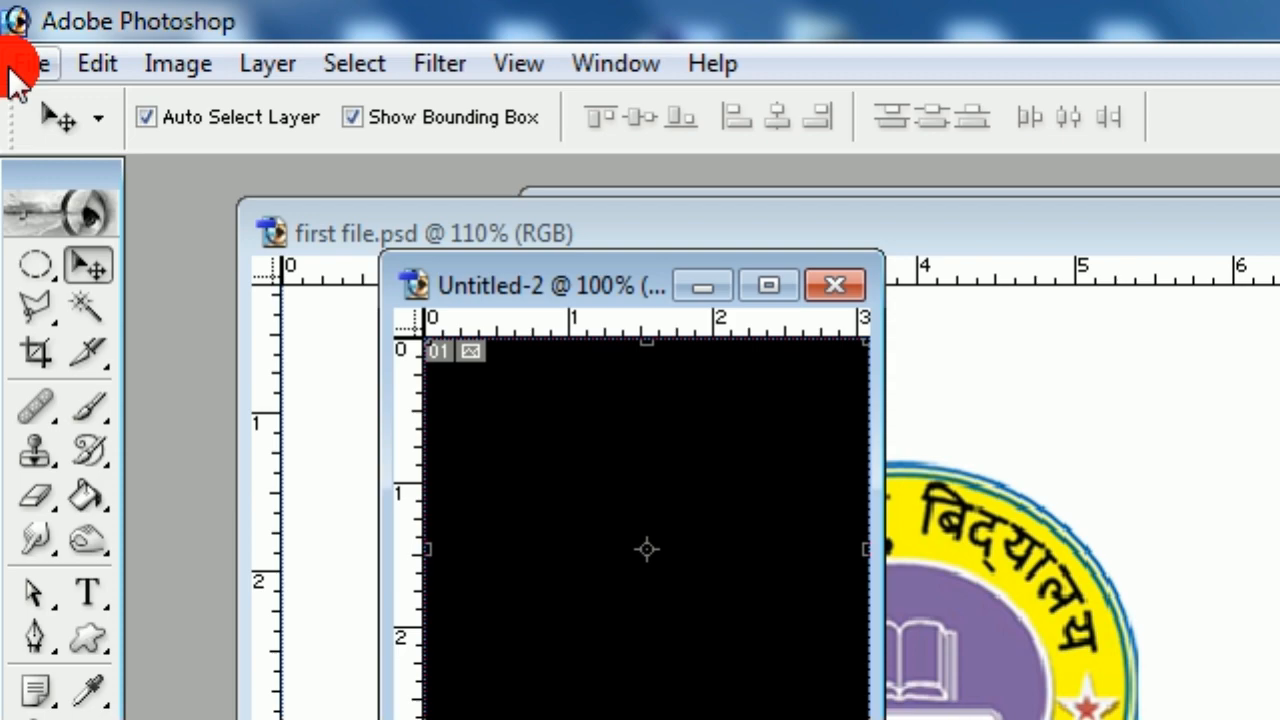
{"action": "left_click", "coordinate": [31, 1]}
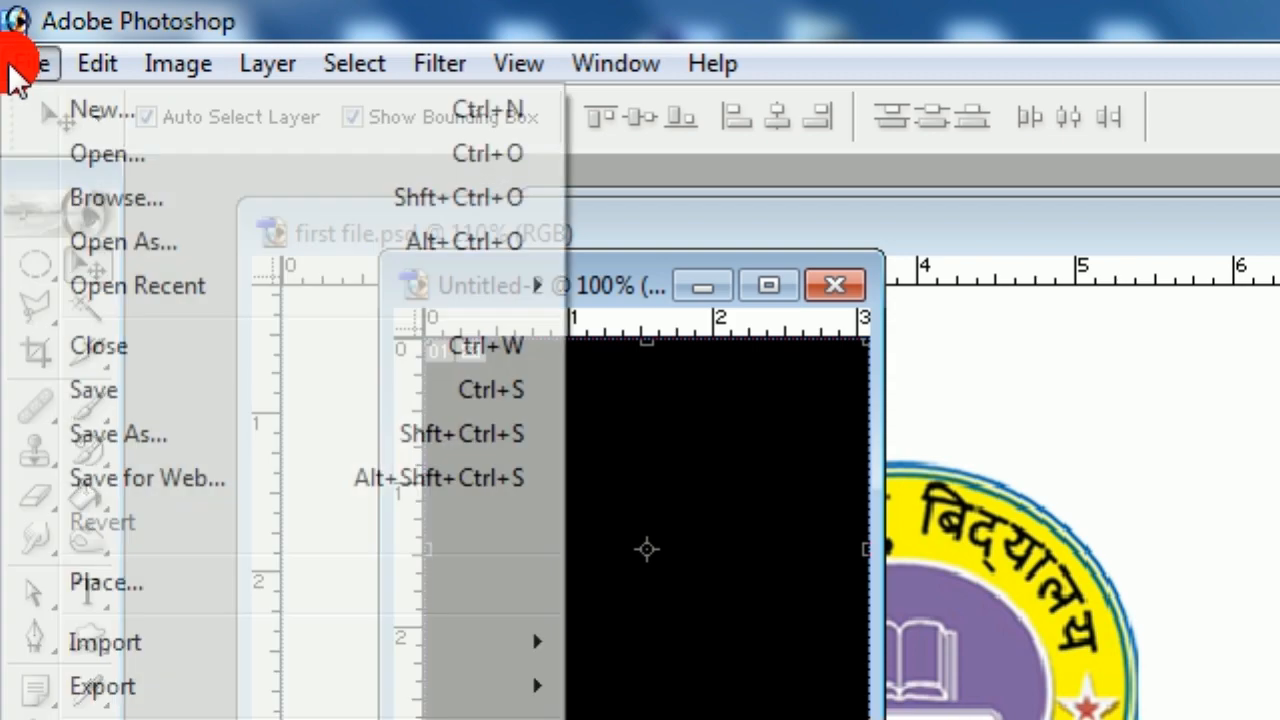
{"action": "left_click", "coordinate": [60, 160]}
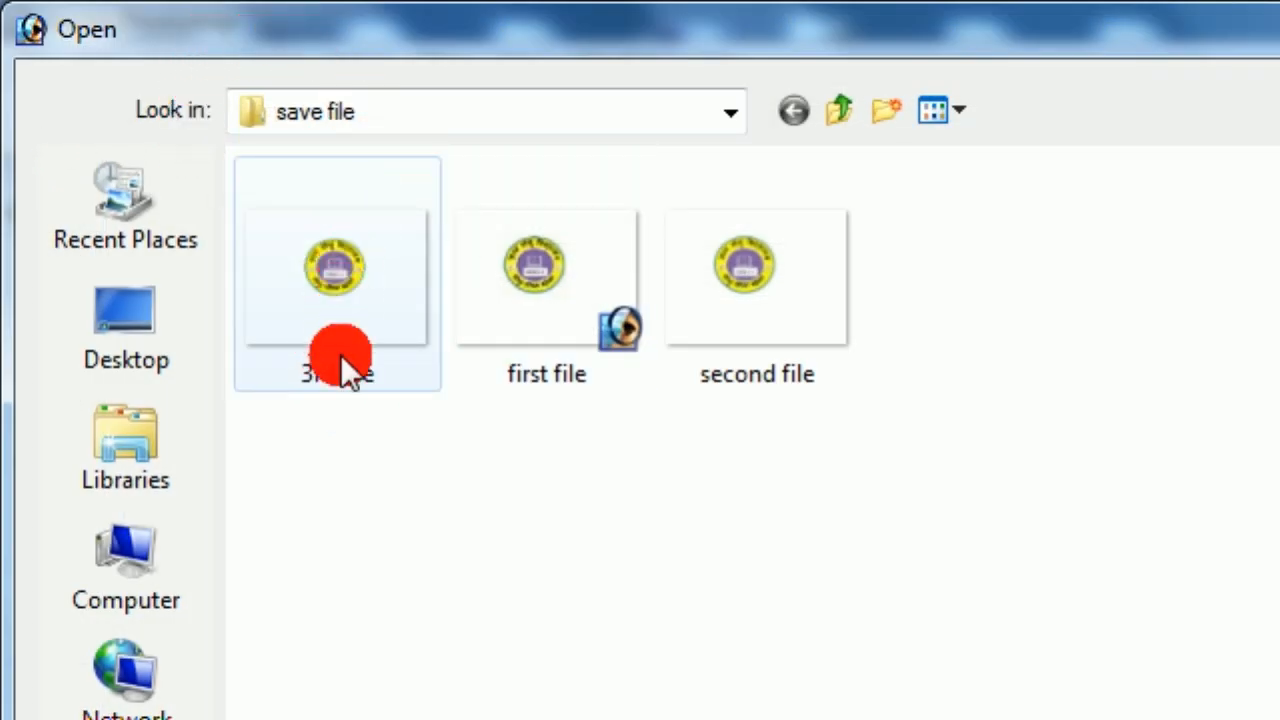
{"action": "left_click", "coordinate": [340, 450]}
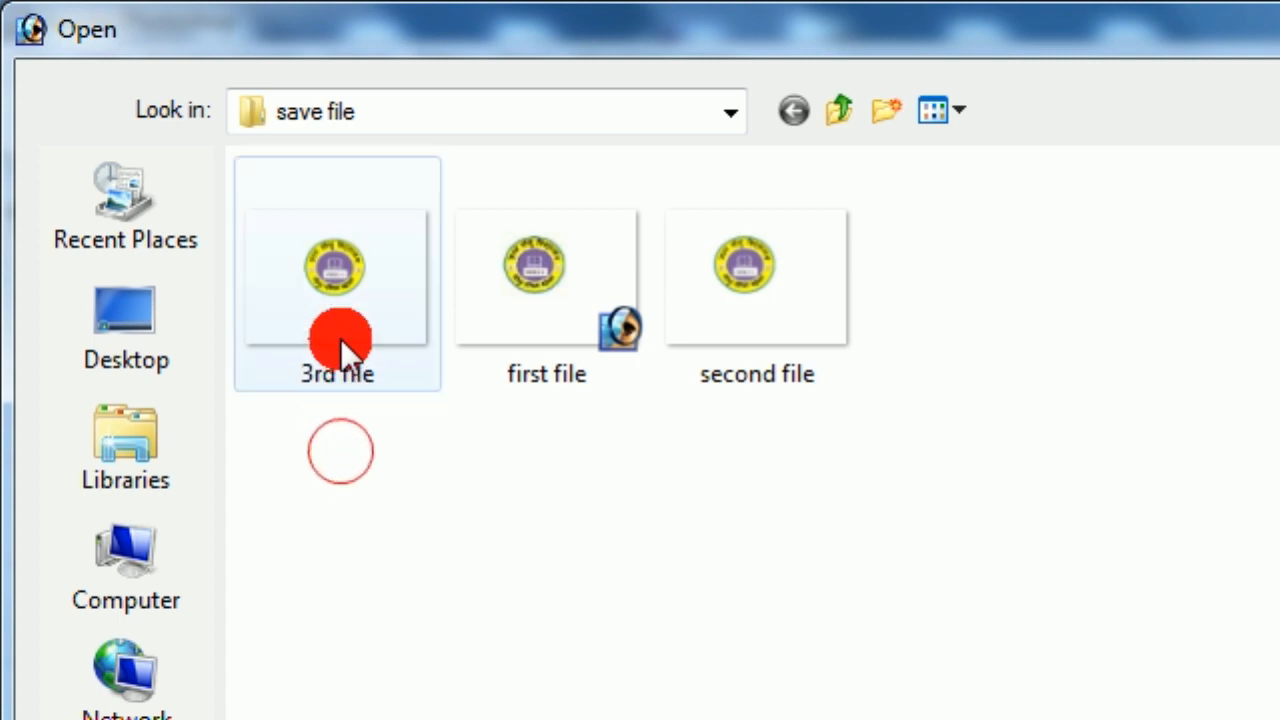
{"action": "left_click", "coordinate": [344, 318]}
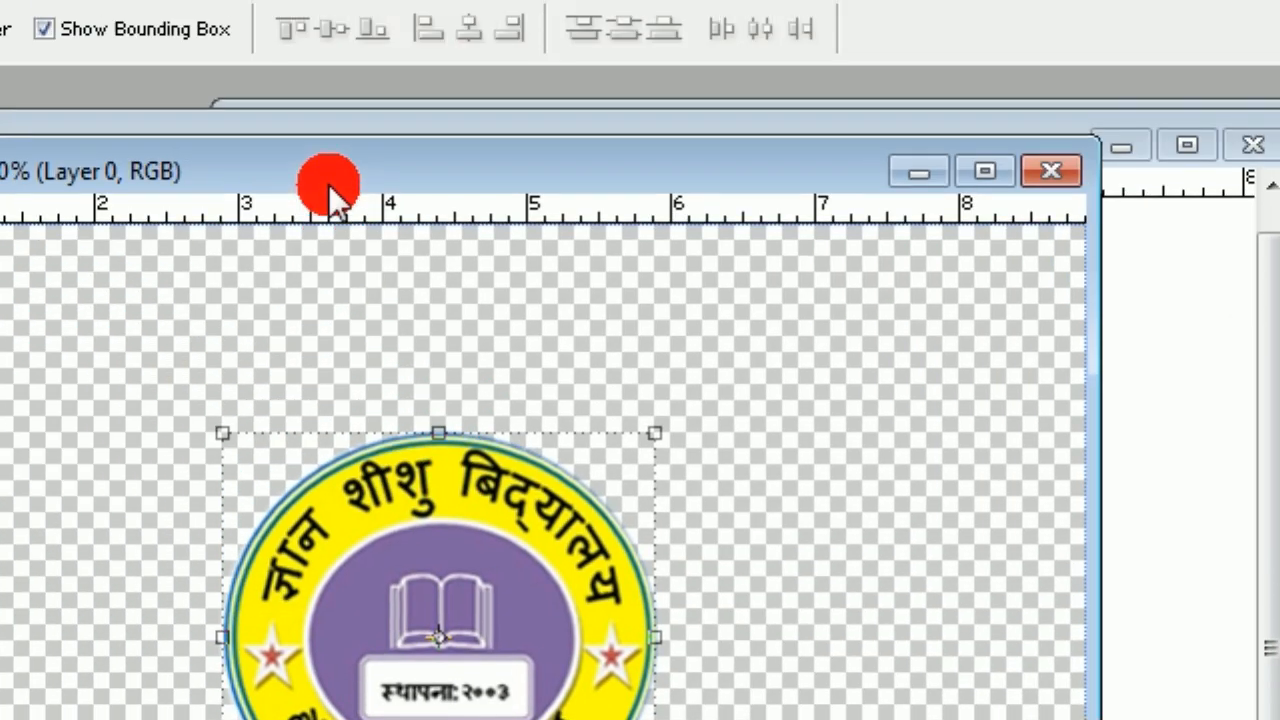
{"action": "left_click_drag", "start_coordinate": [328, 184], "coordinate": [1166, 199]}
Copy the logo from "3rd file.png" onto the black document and scale it to 79.7% wide and 72.7% high, applying the transformation.
{"action": "left_click_drag", "start_coordinate": [988, 543], "coordinate": [140, 329]}
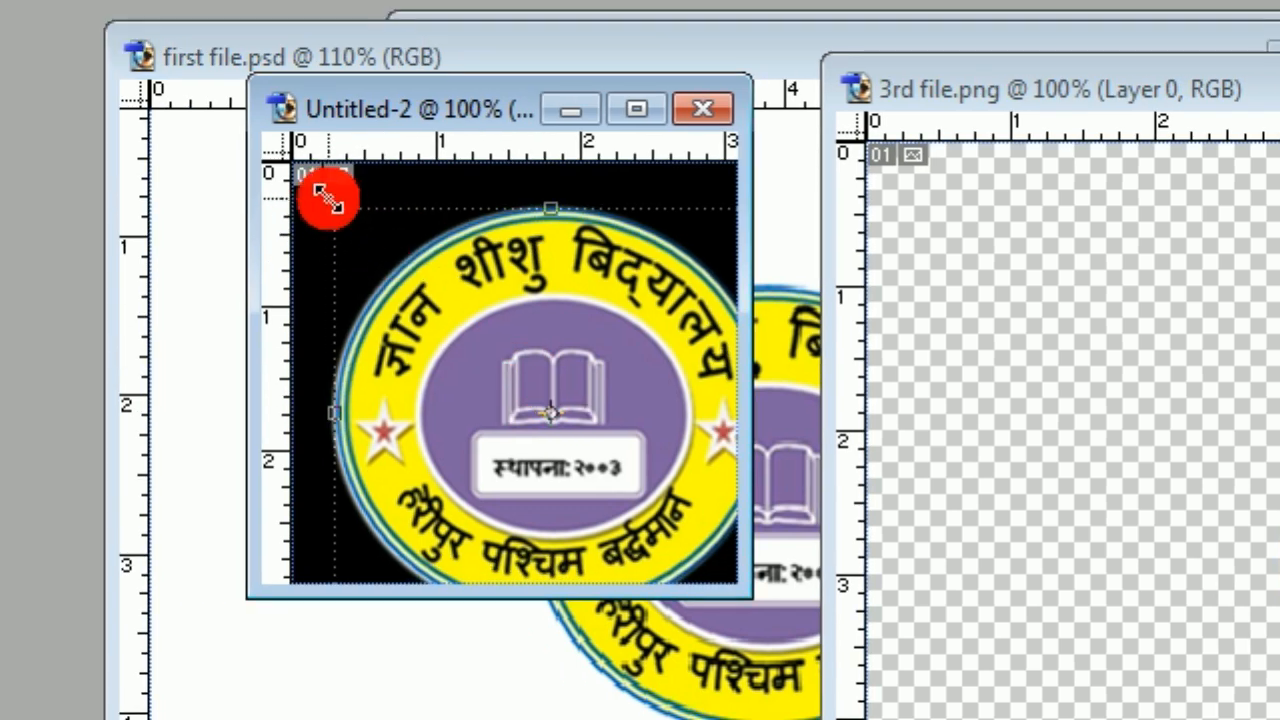
{"action": "left_click_drag", "start_coordinate": [335, 188], "coordinate": [455, 313]}
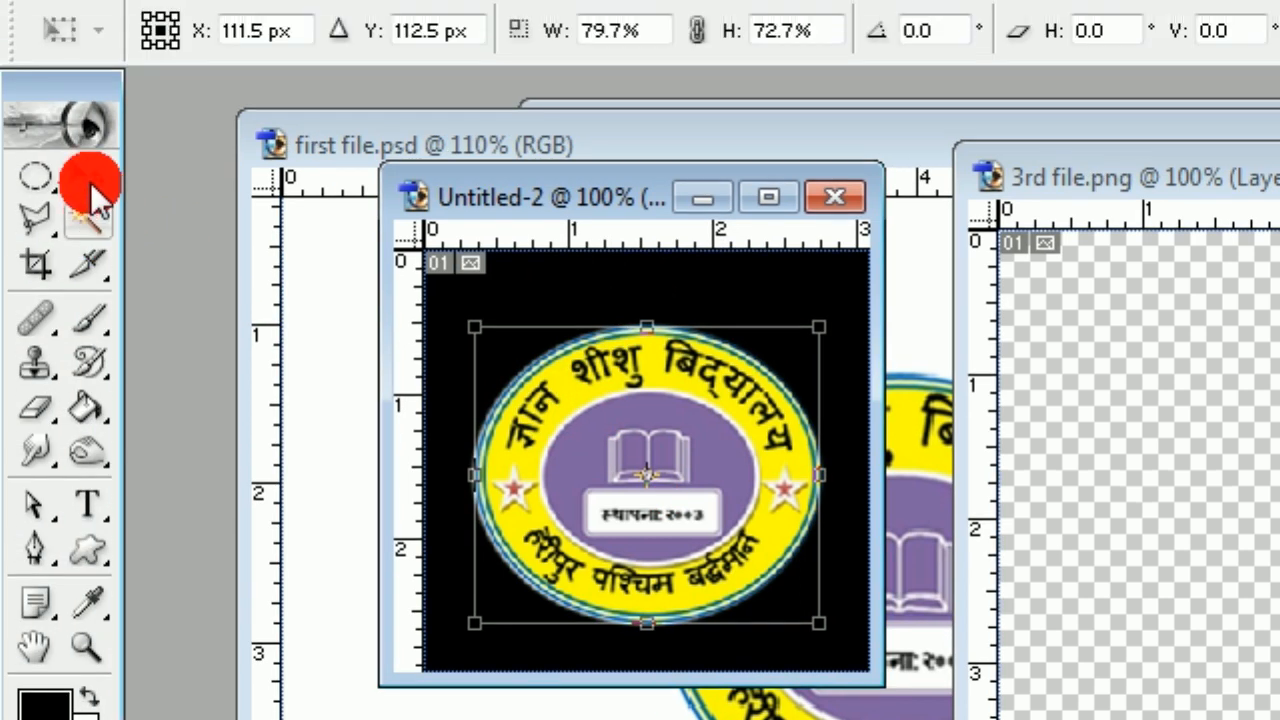
{"action": "left_click", "coordinate": [92, 185]}
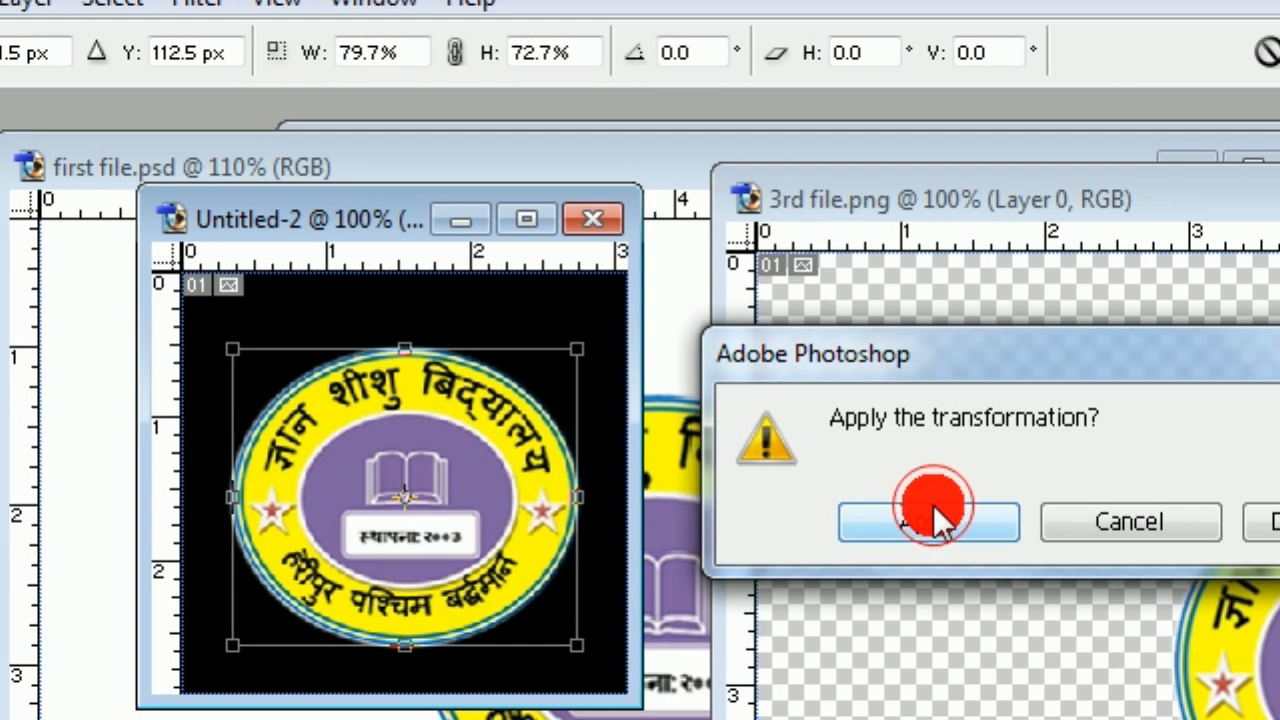
{"action": "left_click", "coordinate": [1216, 509]}
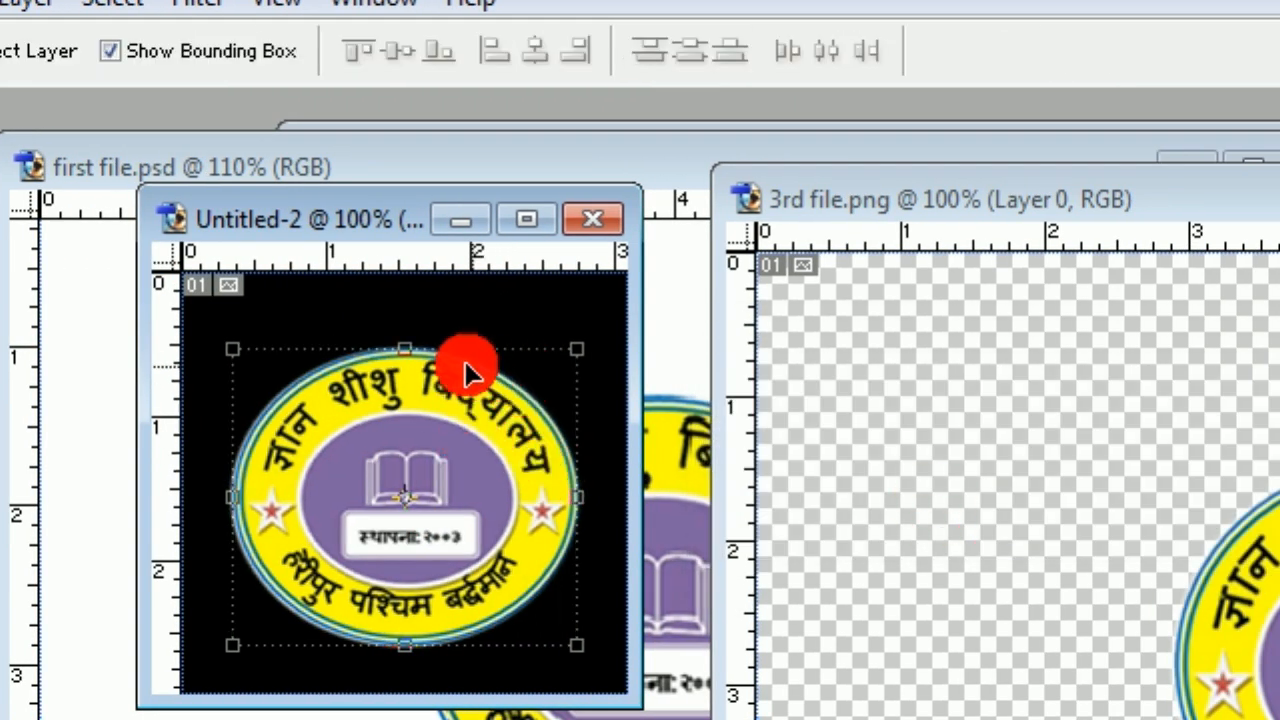